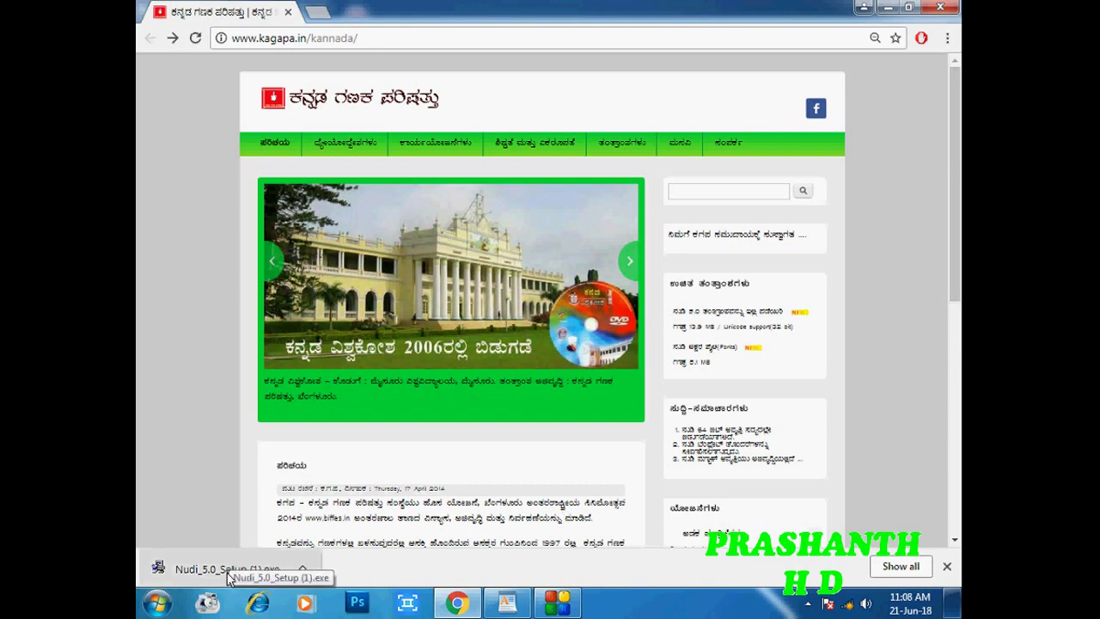
Step: Run the downloaded Nudi 5.0 setup, set the destination directory to D:\ and start the installation
click(188, 569)
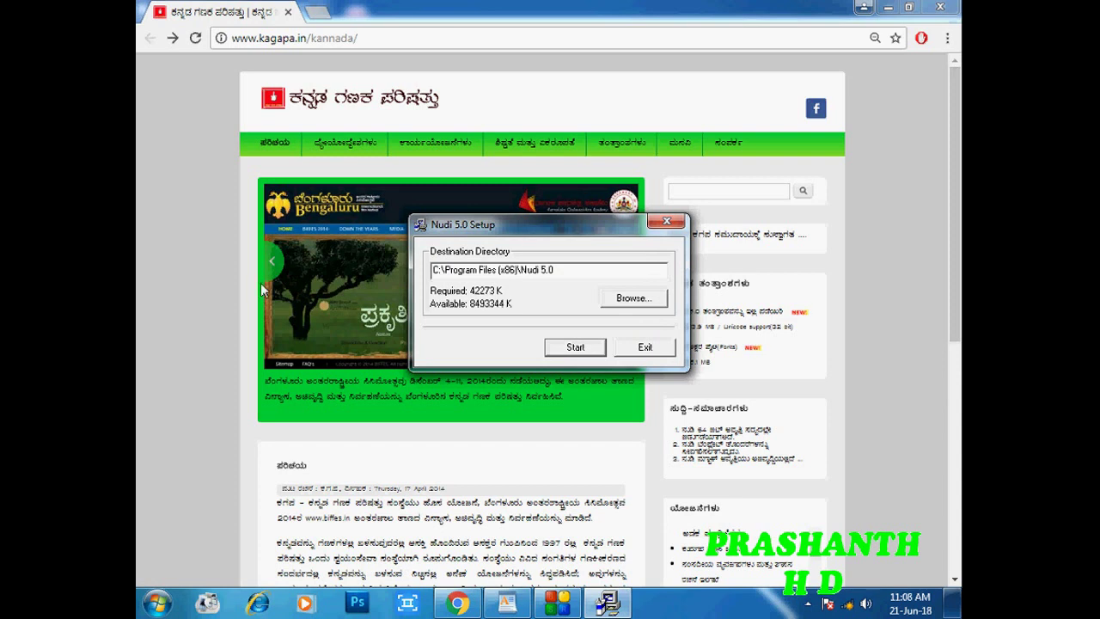
drag(447, 271, 571, 272)
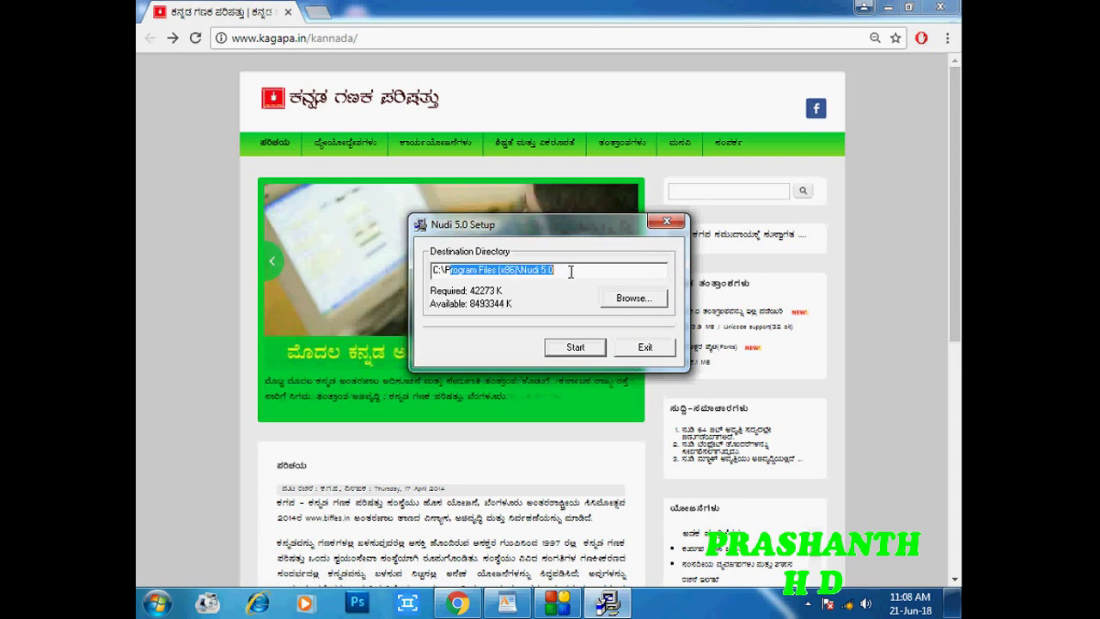
click(571, 271)
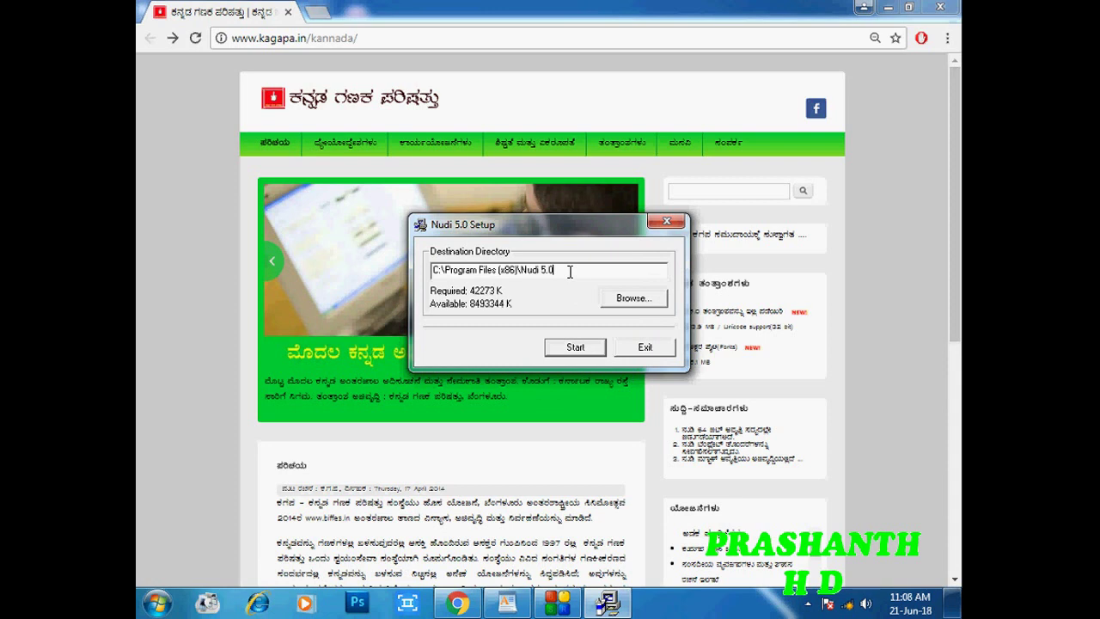
click(637, 301)
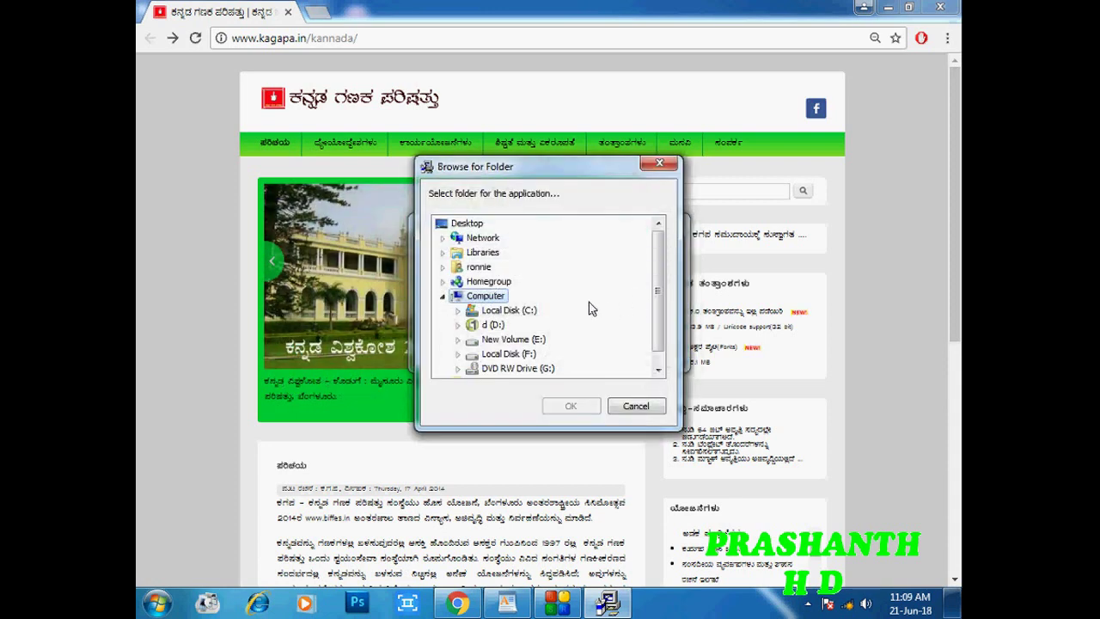
click(496, 325)
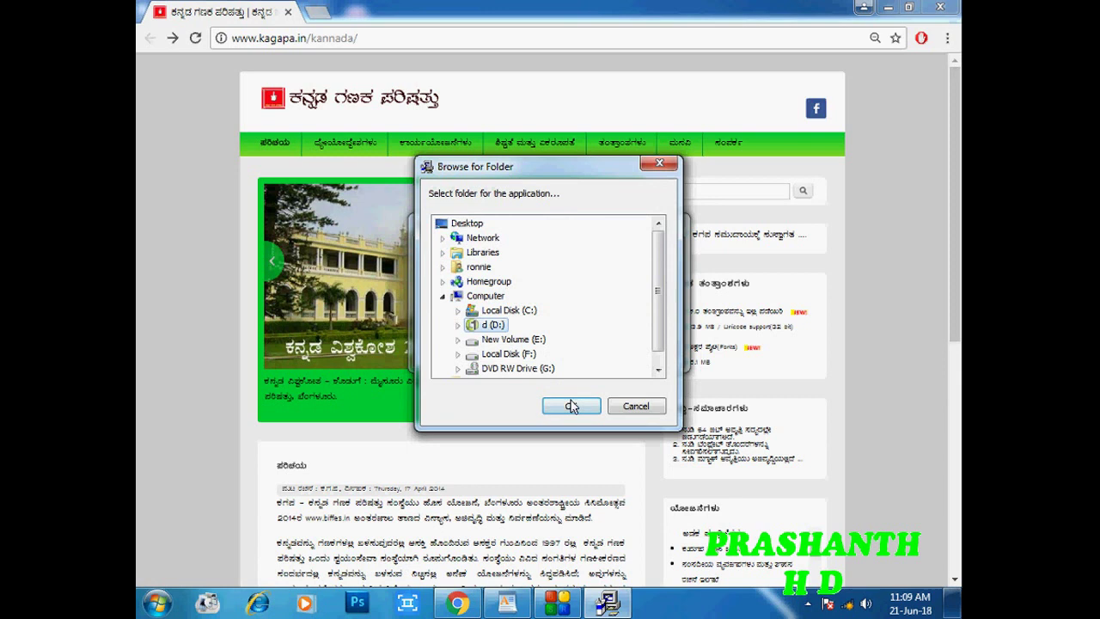
click(572, 406)
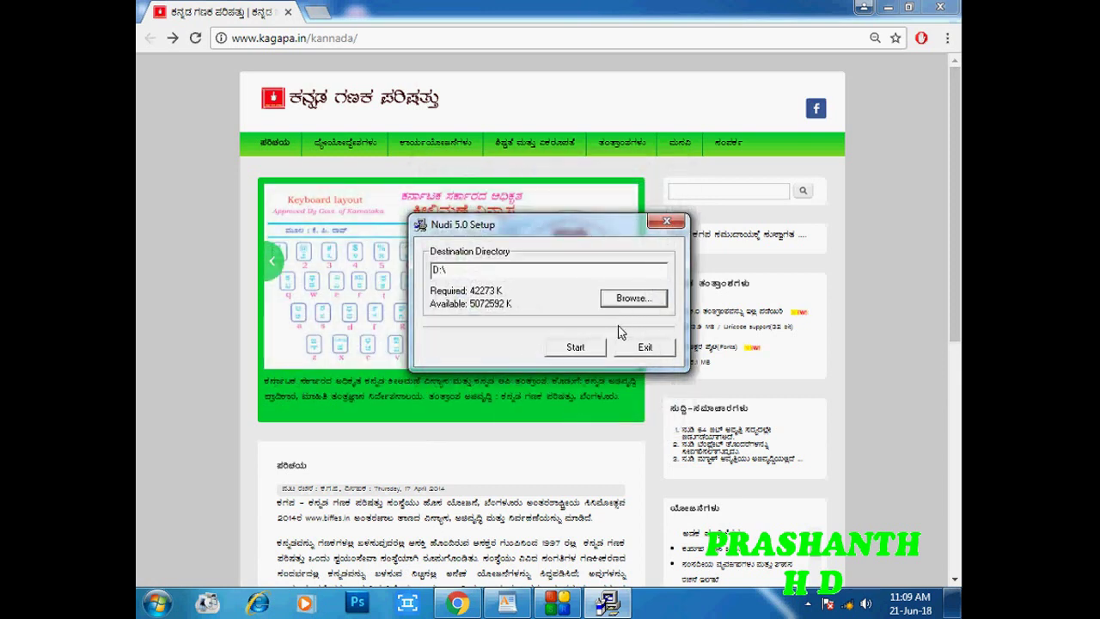
click(575, 350)
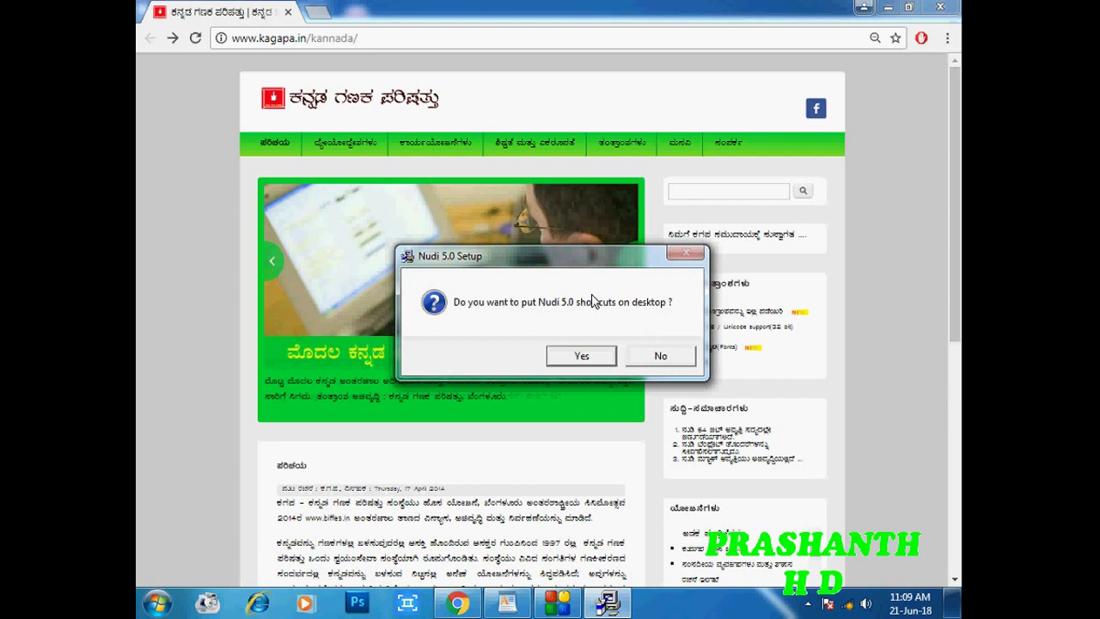
Step: Minimize the browser, accept the Nudi 5.0 desktop shortcuts and decline starting Nudi with the computer
click(887, 7)
click(887, 7)
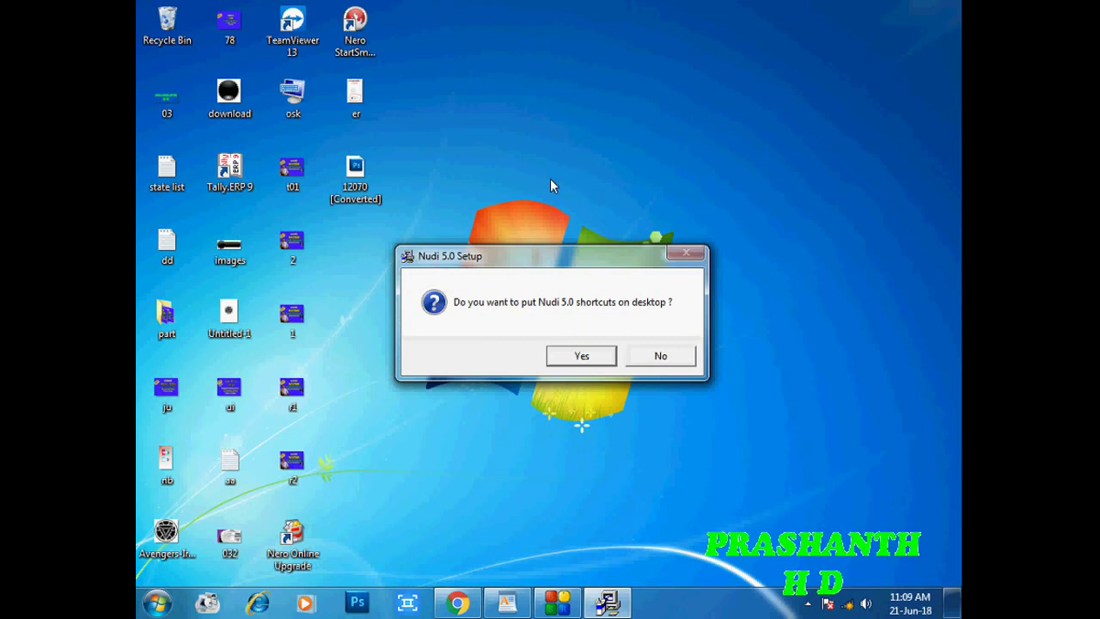
click(579, 358)
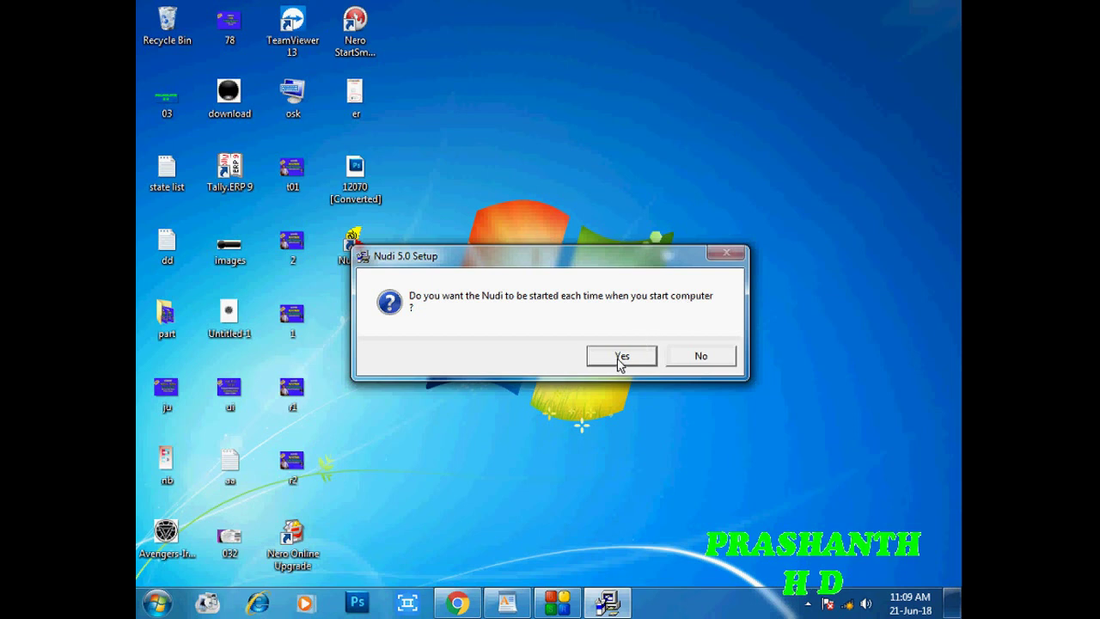
click(719, 358)
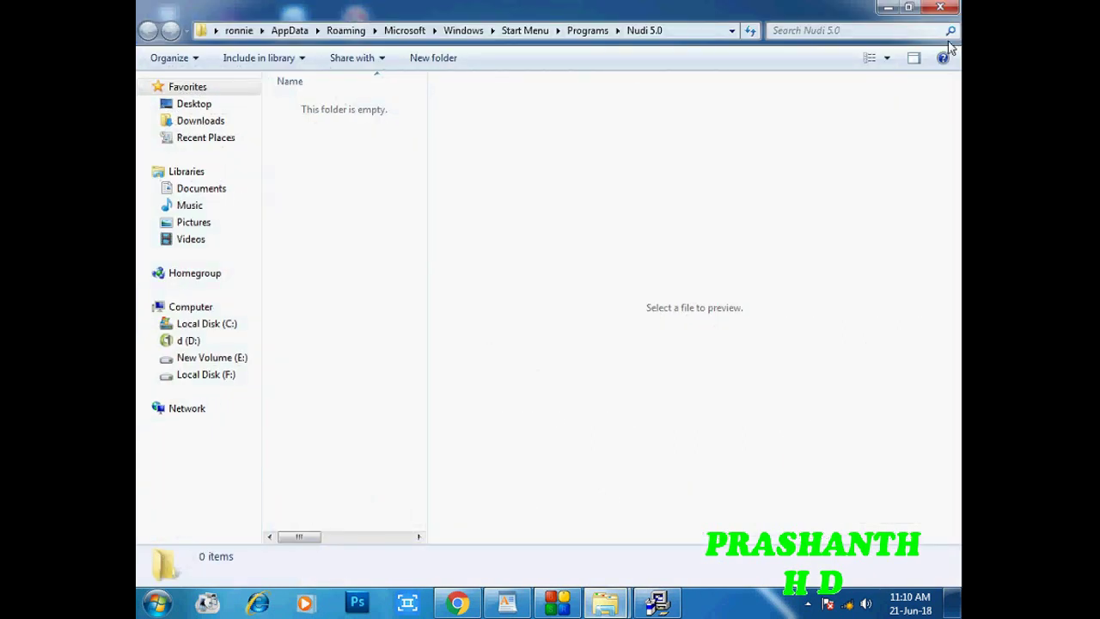
Step: Check the Nudi fonts in the Windows fonts folder, close the setup's folder windows and postpone the computer restart
click(940, 8)
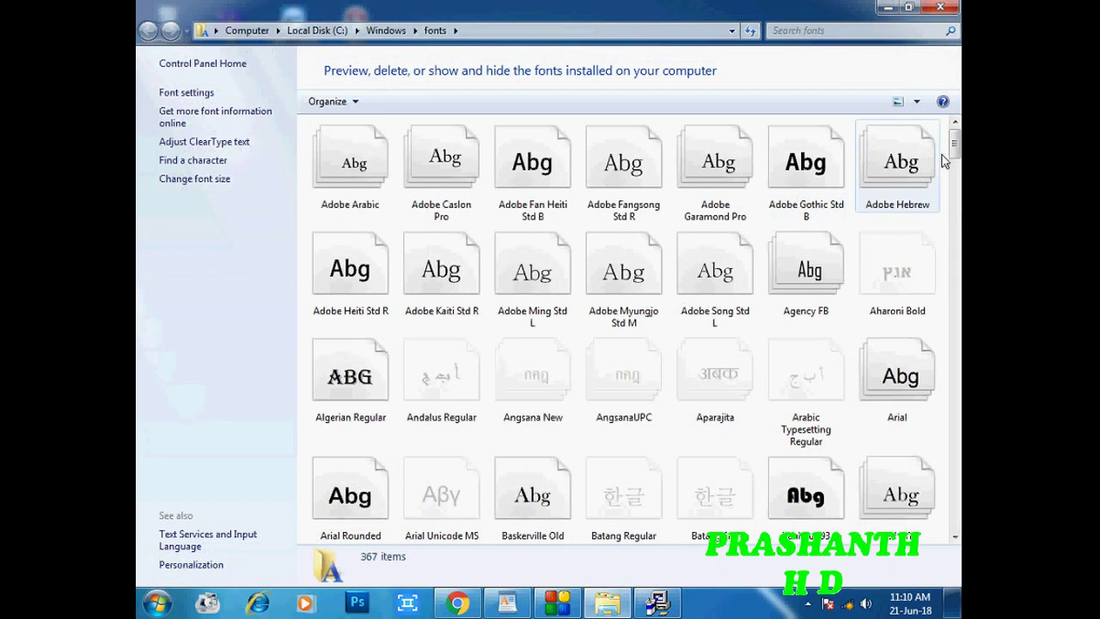
drag(955, 152, 959, 419)
scroll(911, 319, down, 3)
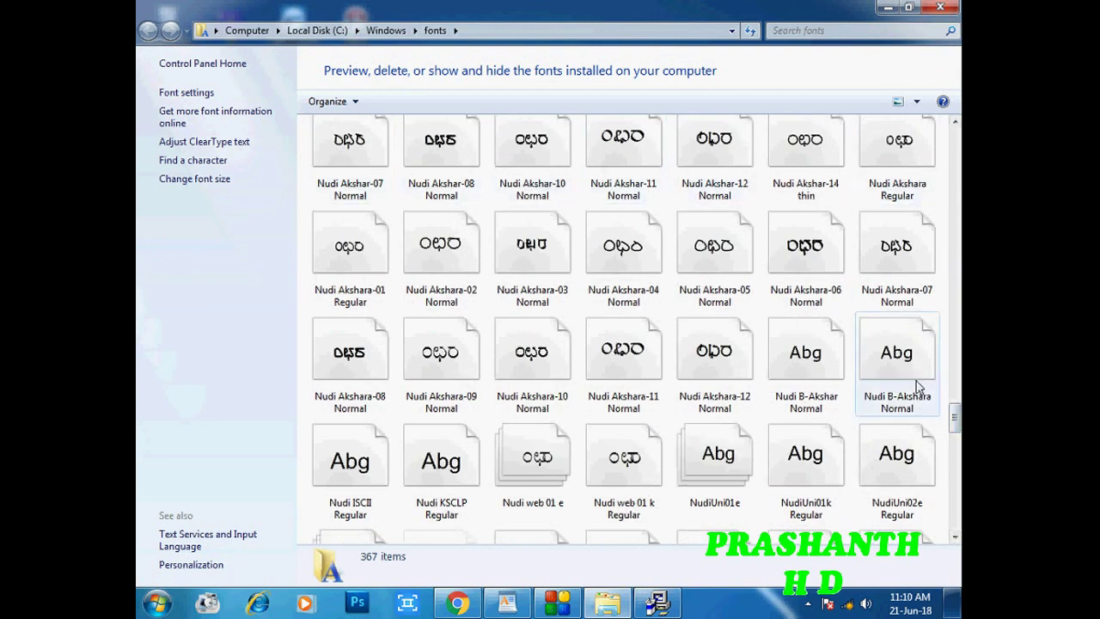
drag(956, 420, 959, 468)
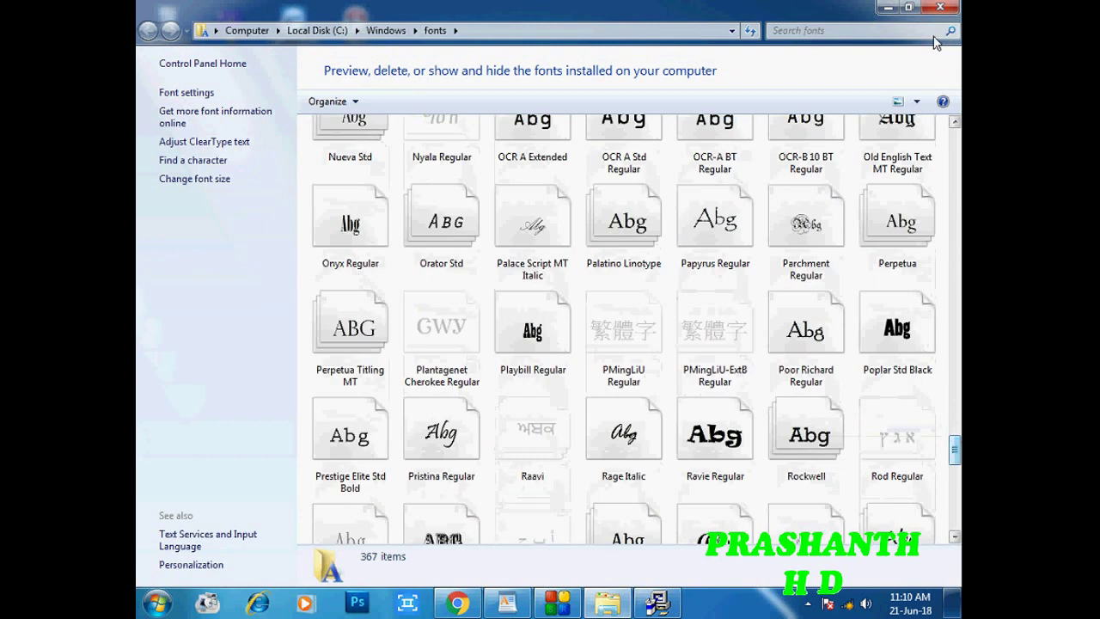
click(940, 7)
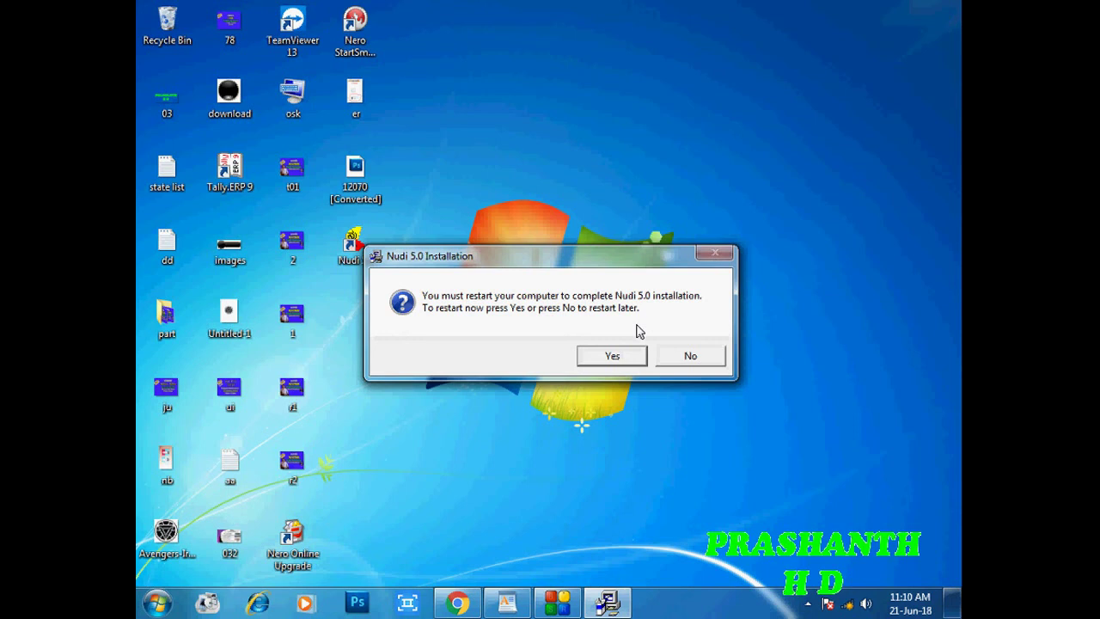
click(685, 354)
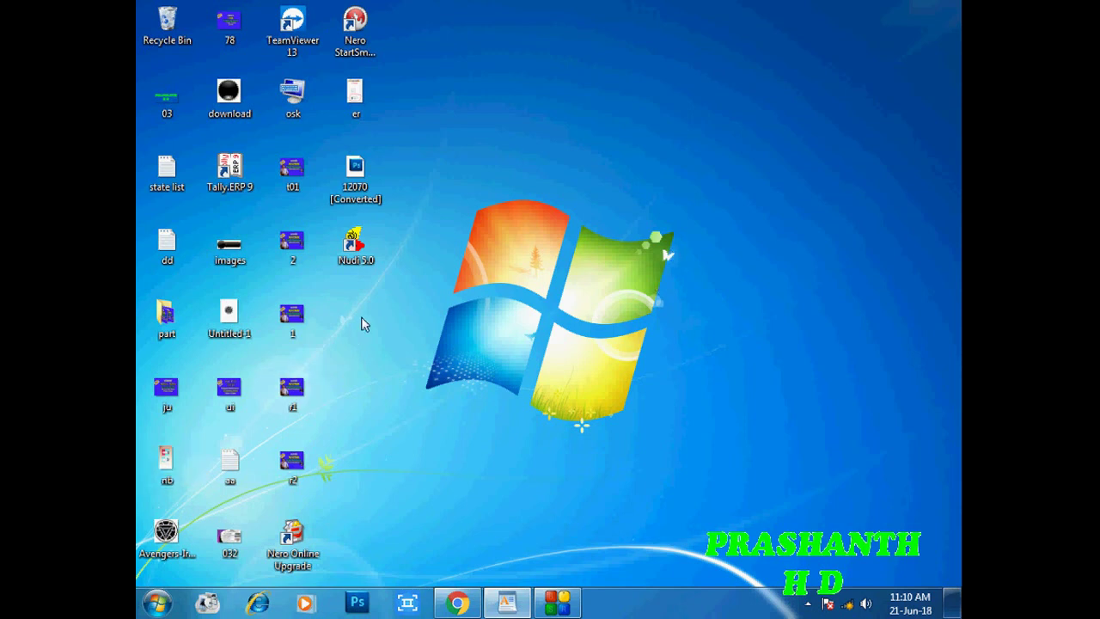
Step: Launch Nudi 5.0 from the desktop, create a new Nudi Document and enter the Kannada letters ಅಆಇಈ
double_click(365, 250)
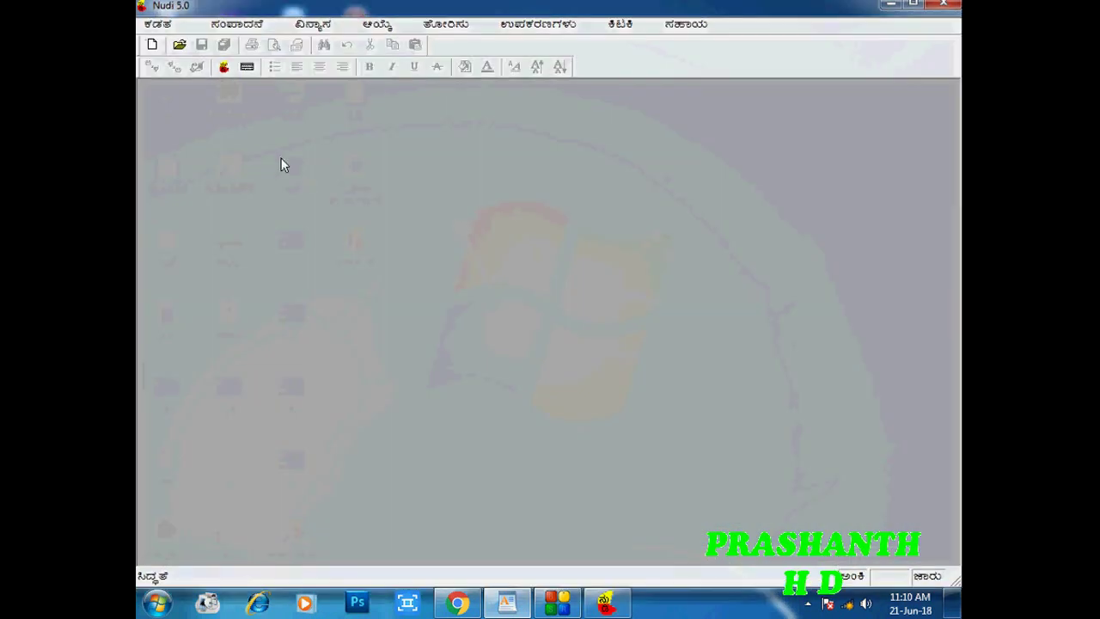
click(149, 45)
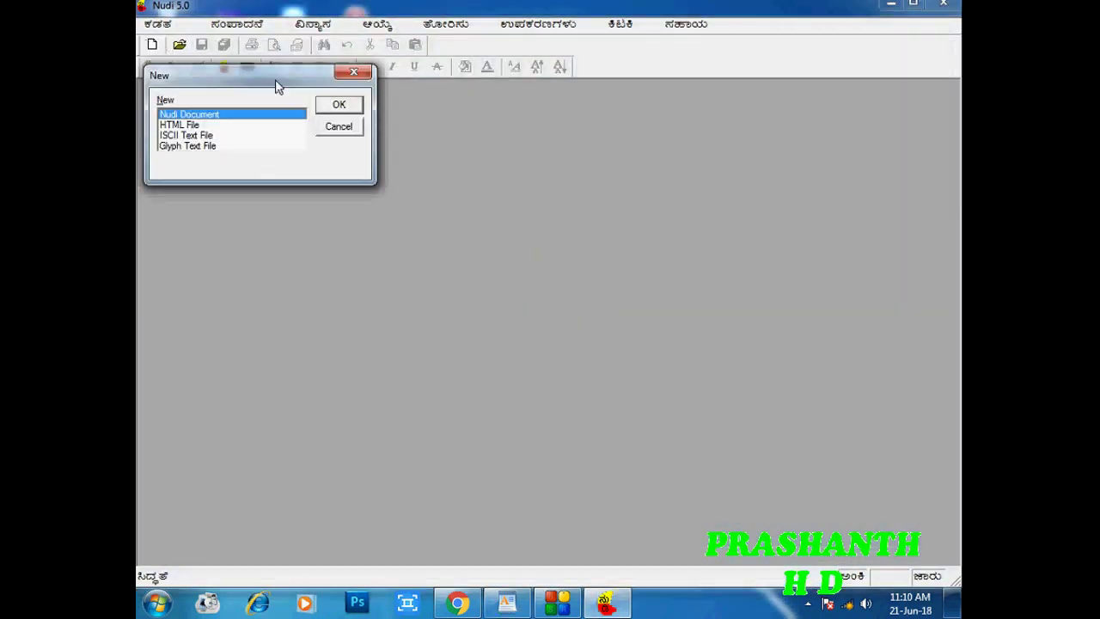
click(339, 106)
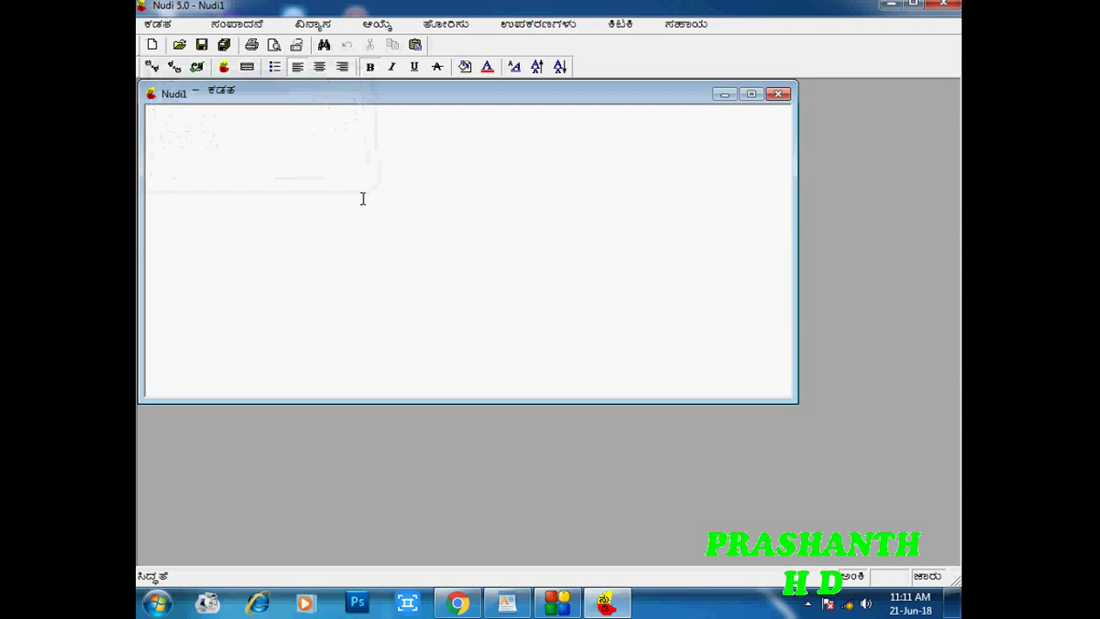
text(ಅಆಇ)
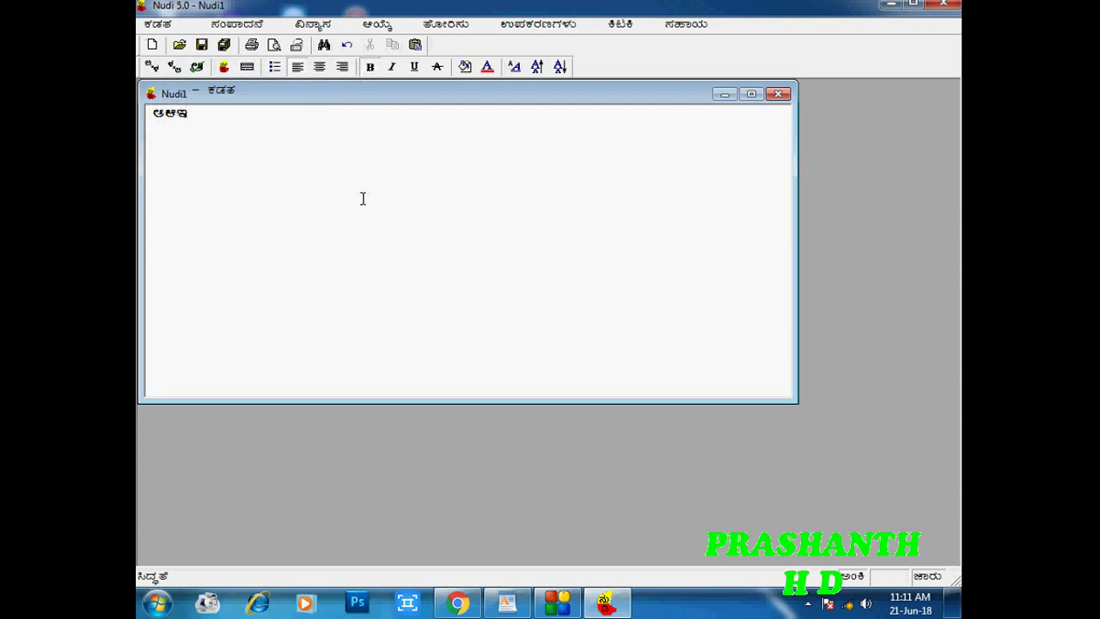
text(ಈ)
Step: Close the test document without saving it and exit Nudi 5.0
click(778, 93)
click(561, 336)
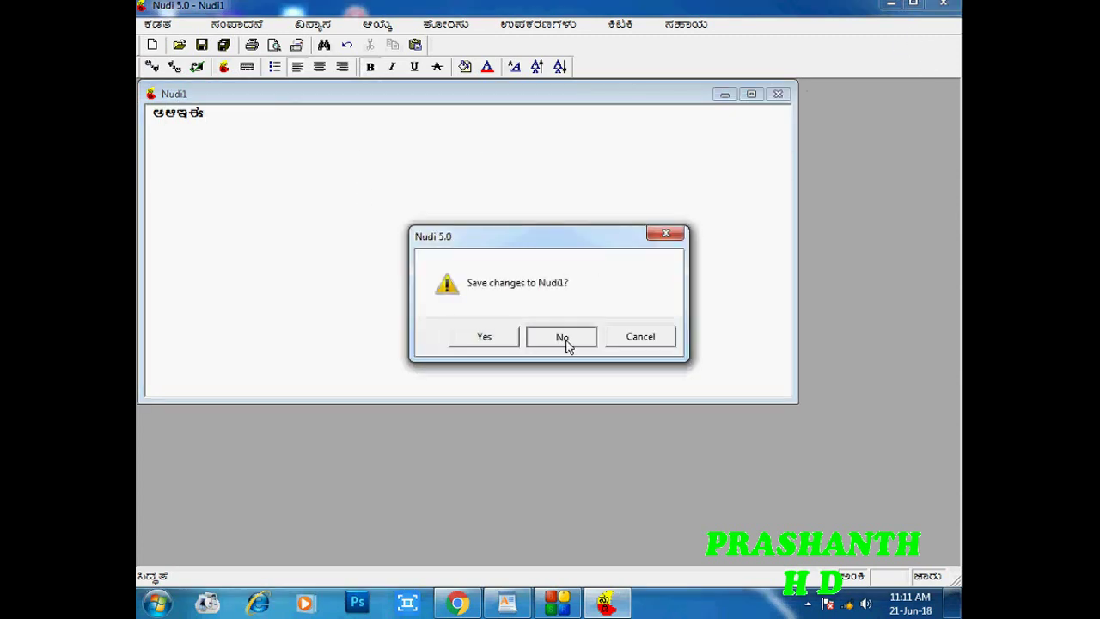
click(942, 3)
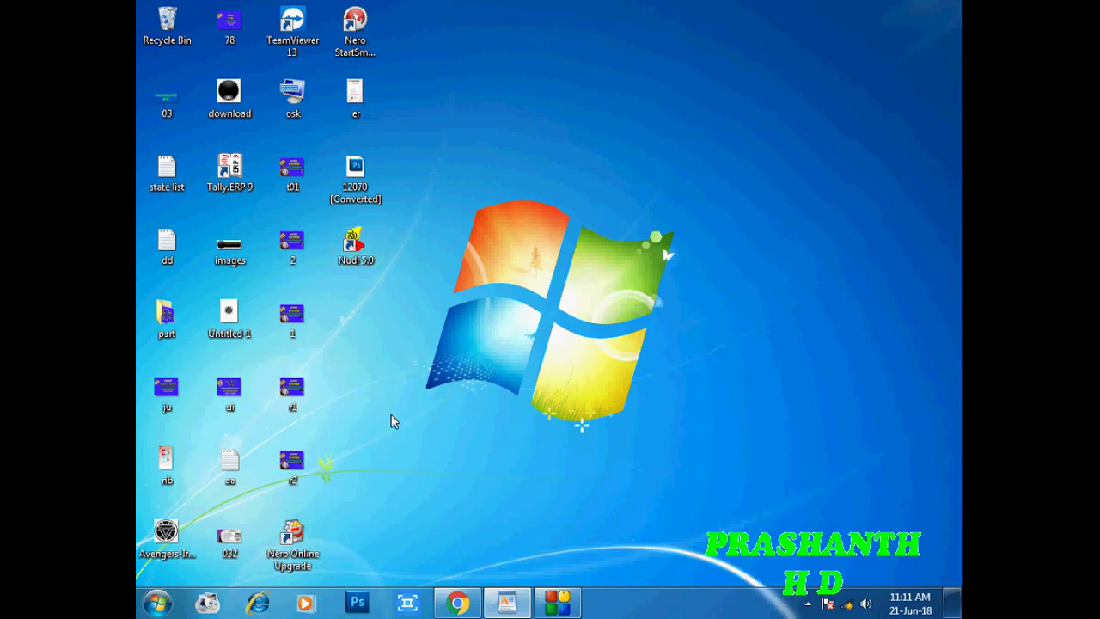
Step: Start Nudi Direct from the Nudi 5.0 program group
click(157, 603)
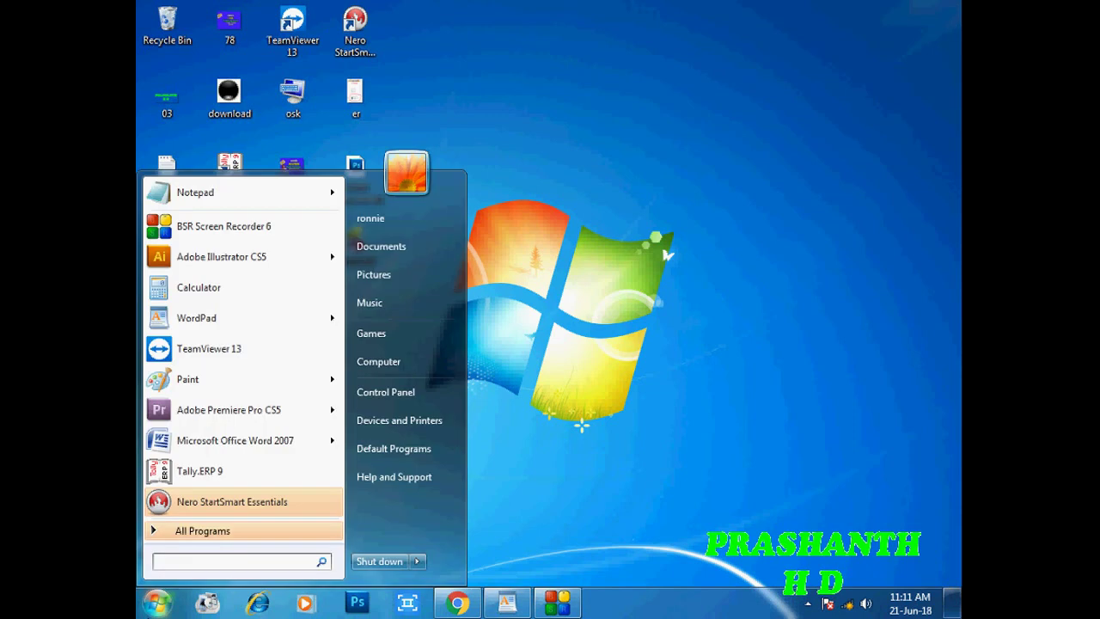
click(204, 531)
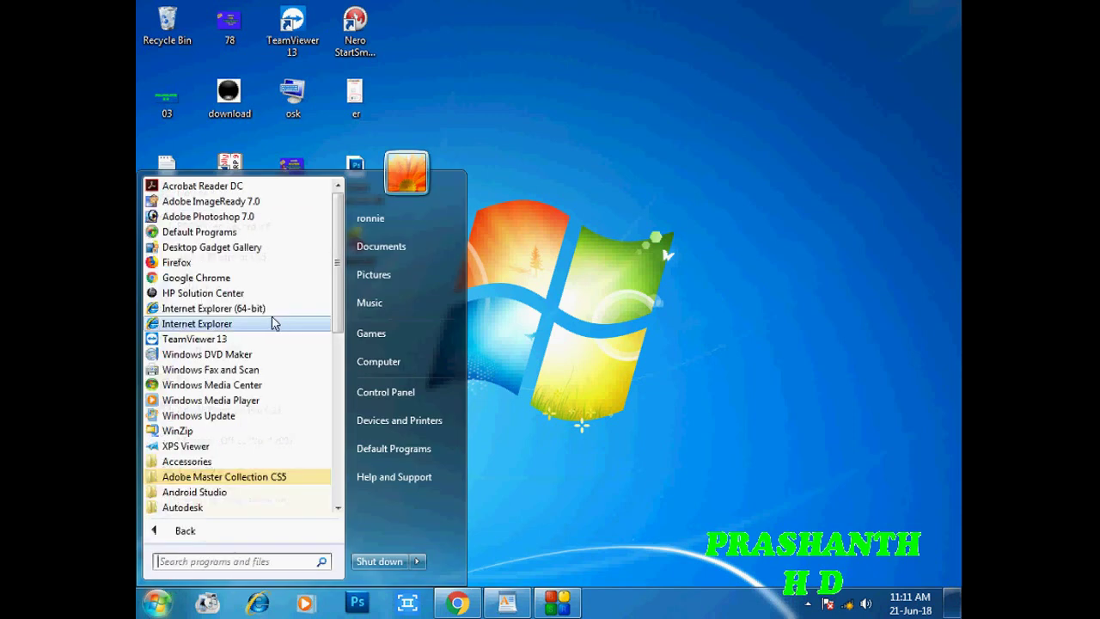
scroll(281, 402, down, 4)
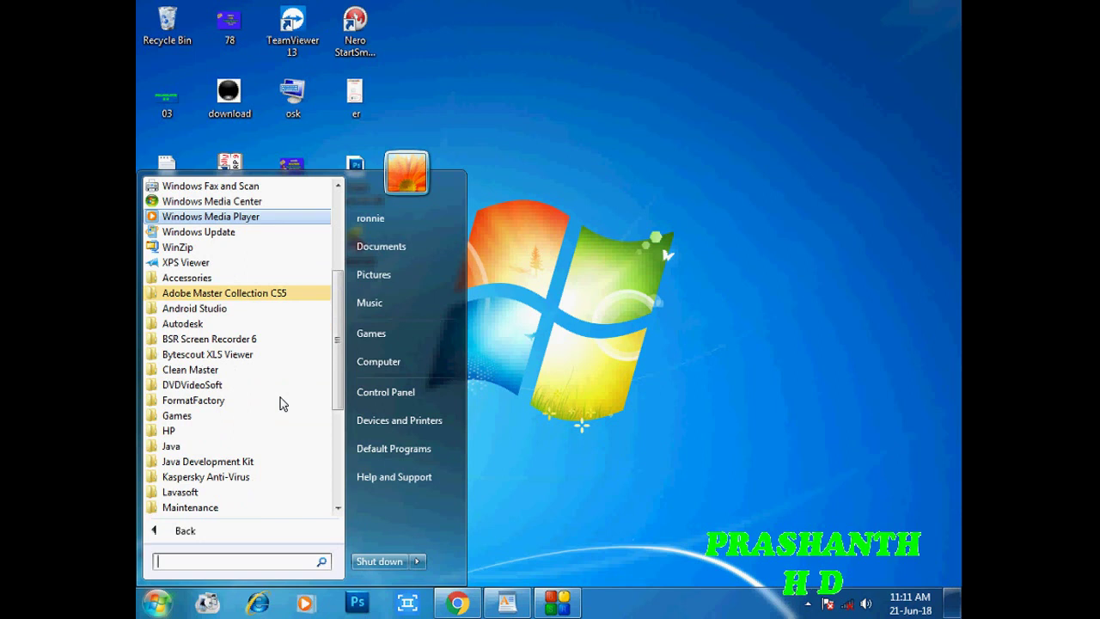
scroll(282, 402, down, 2)
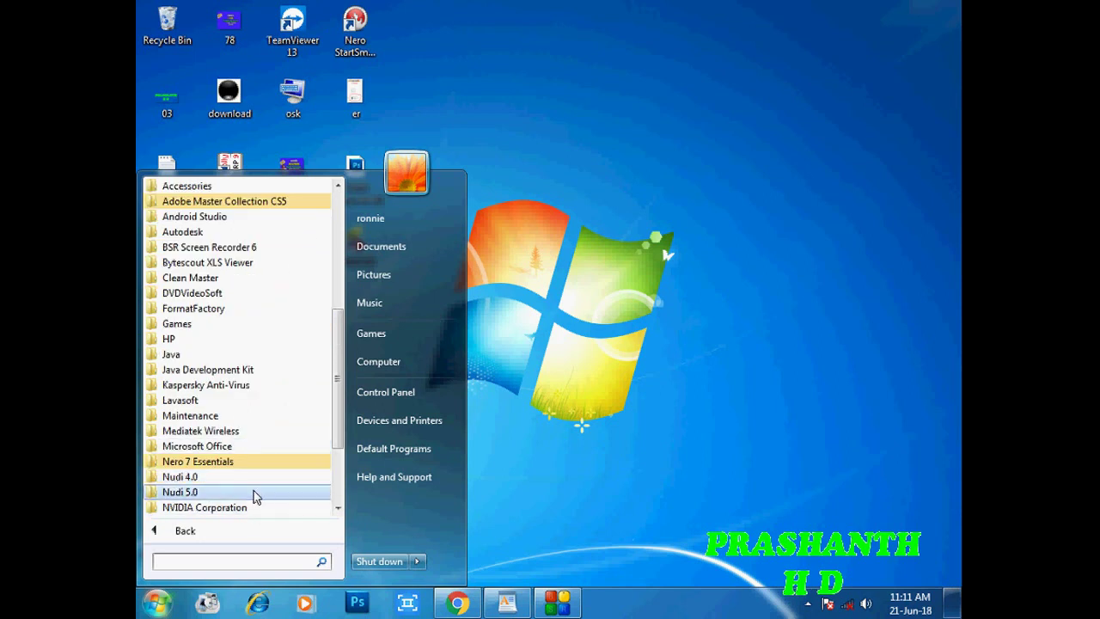
scroll(254, 494, down, 1)
click(224, 450)
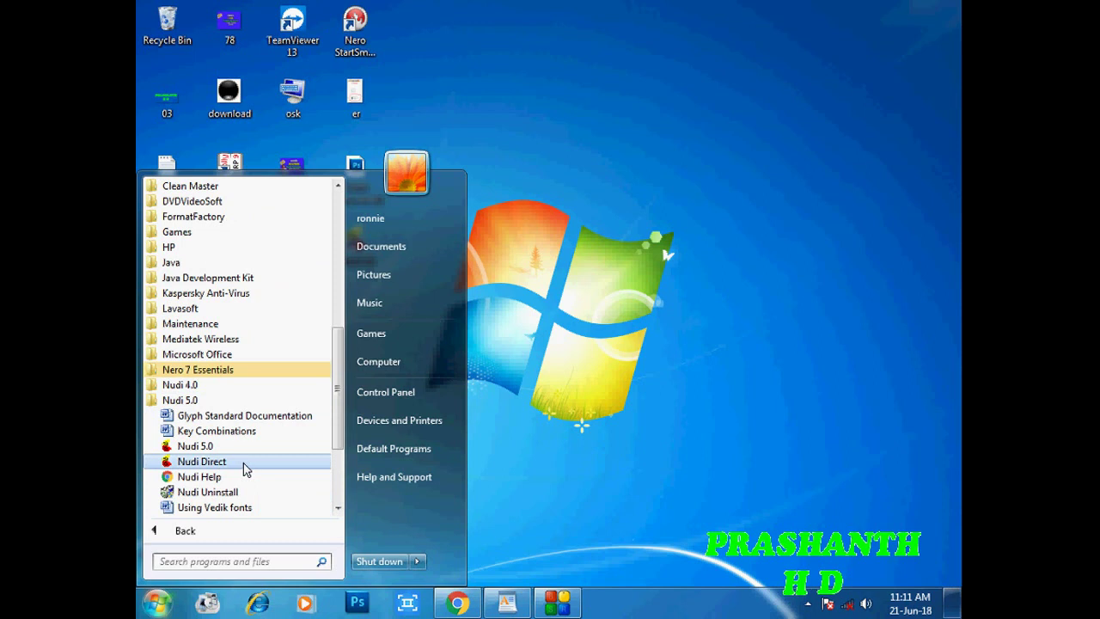
click(244, 462)
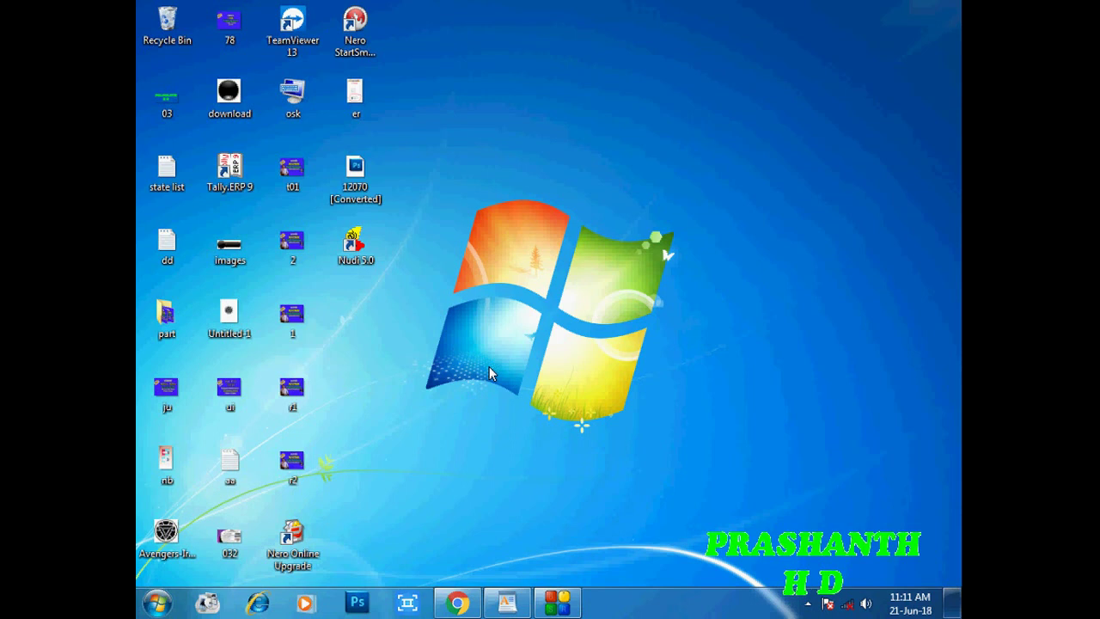
click(157, 603)
click(158, 603)
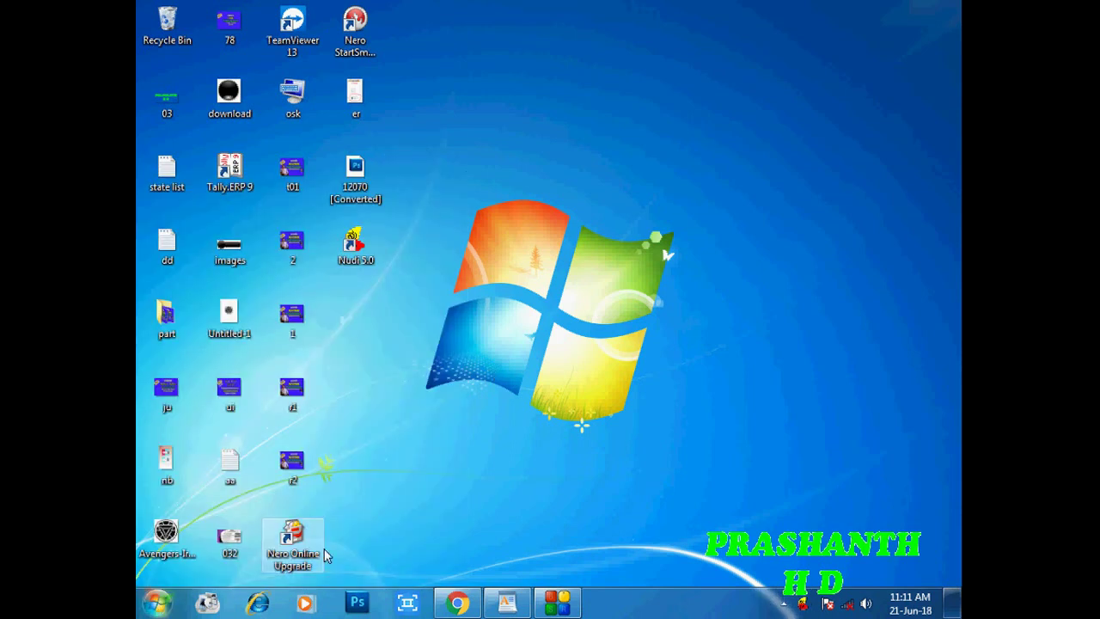
Step: Switch to Photoshop and create a new A4 International Paper document at 300 pixels/inch in RGB Color with a white background
click(357, 604)
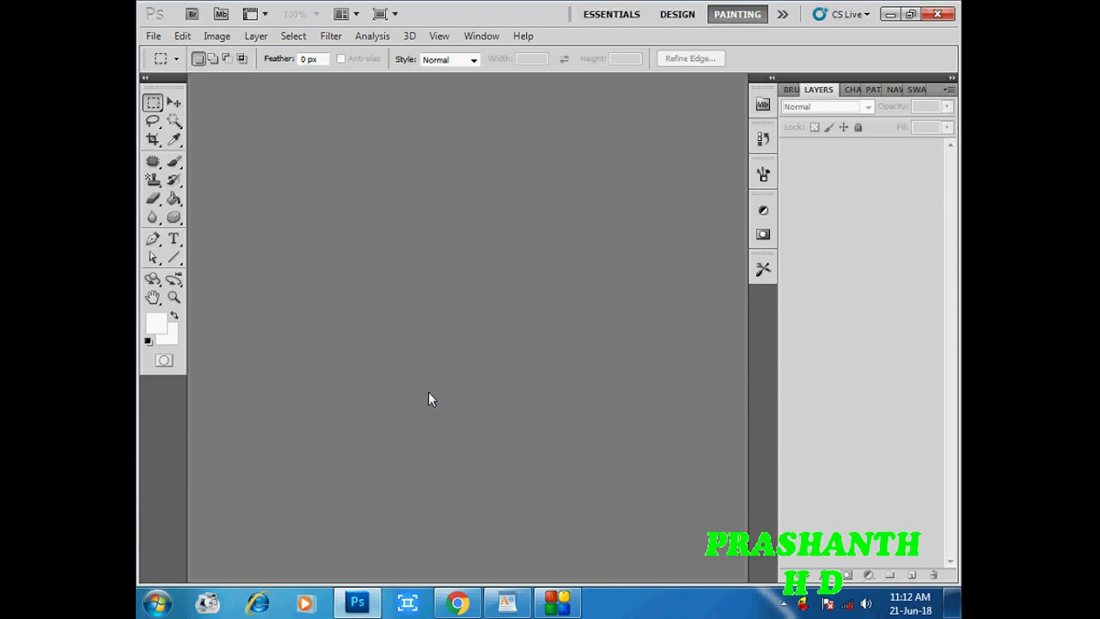
click(153, 38)
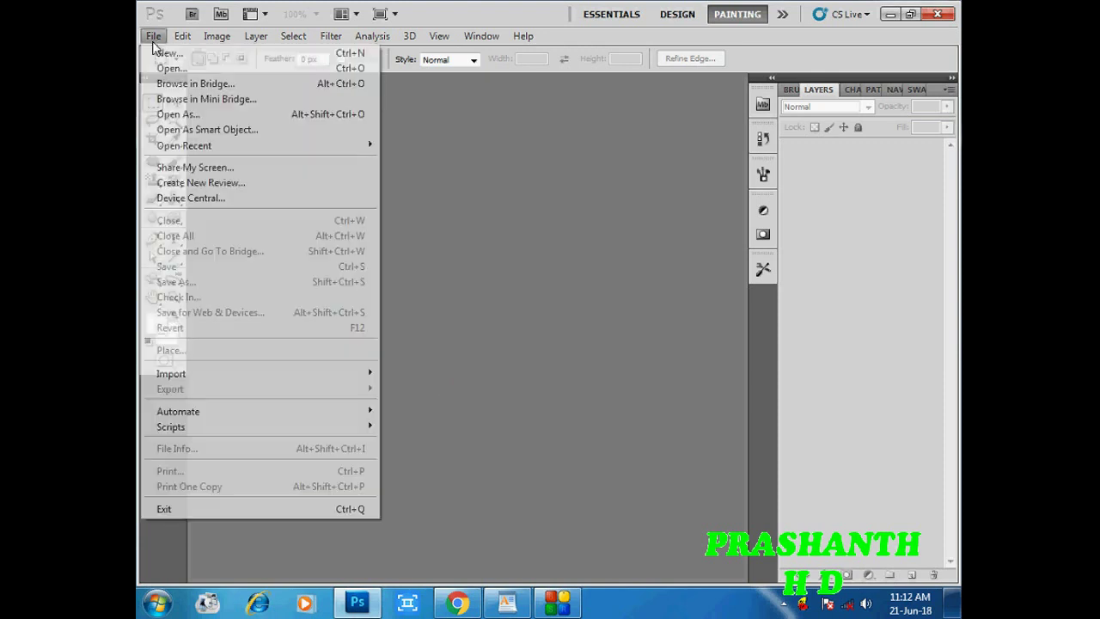
click(168, 52)
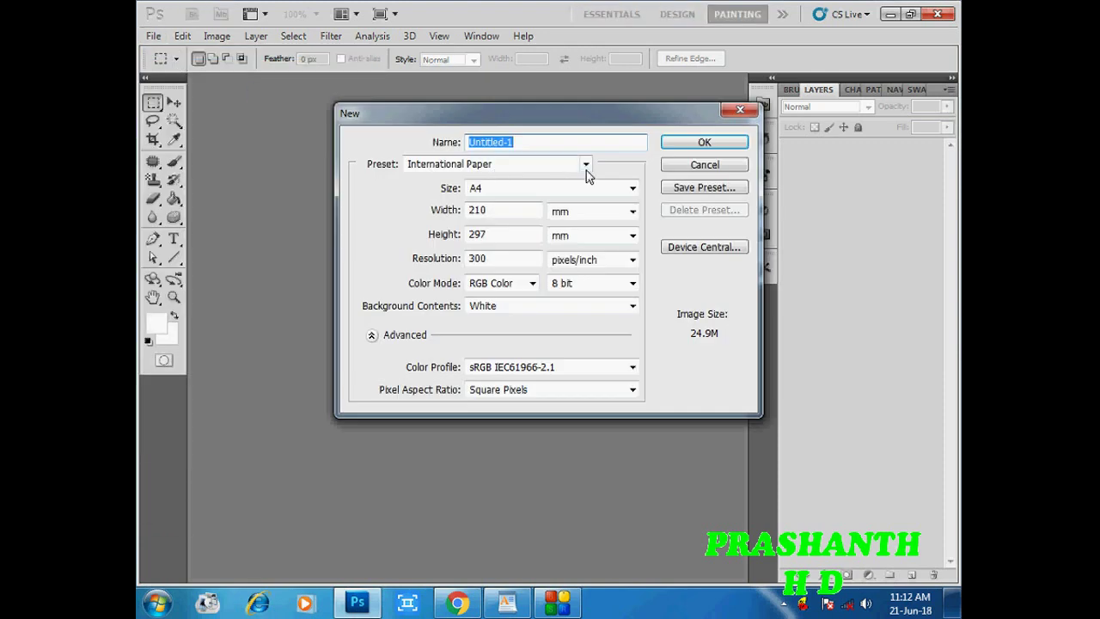
click(686, 143)
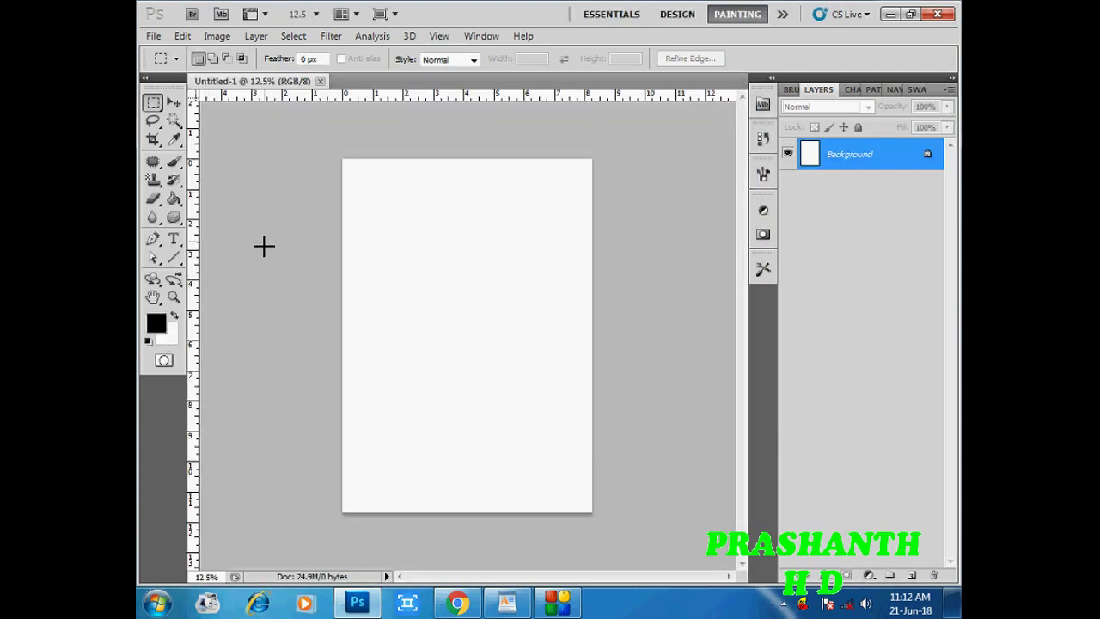
Step: Activate the Type tool and set its font to Nudi Akshar-01
click(174, 239)
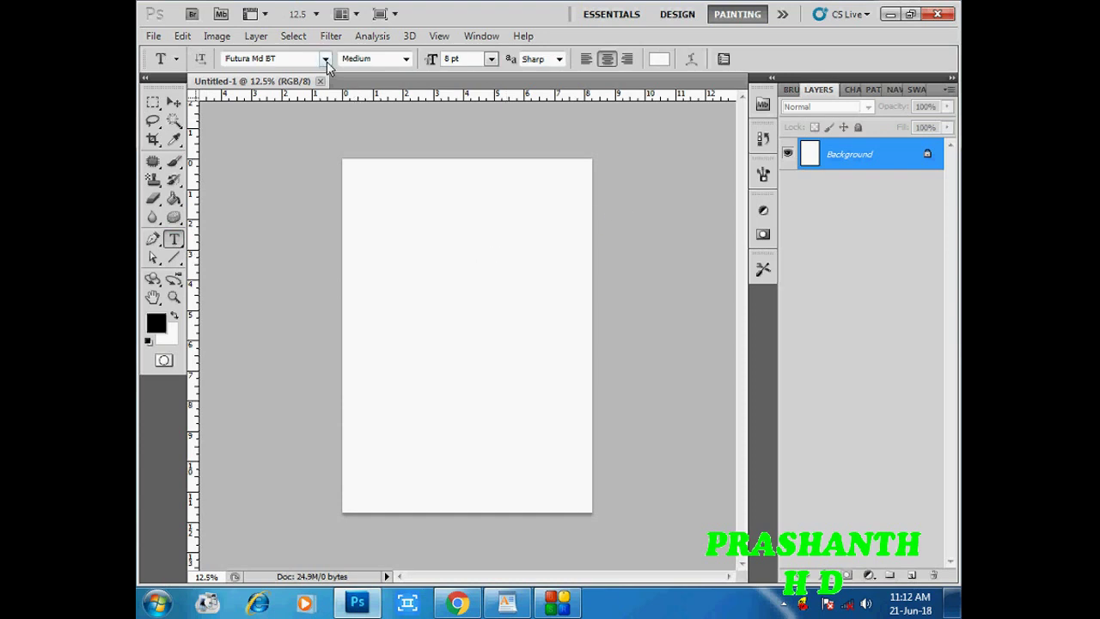
click(323, 60)
drag(483, 219, 486, 323)
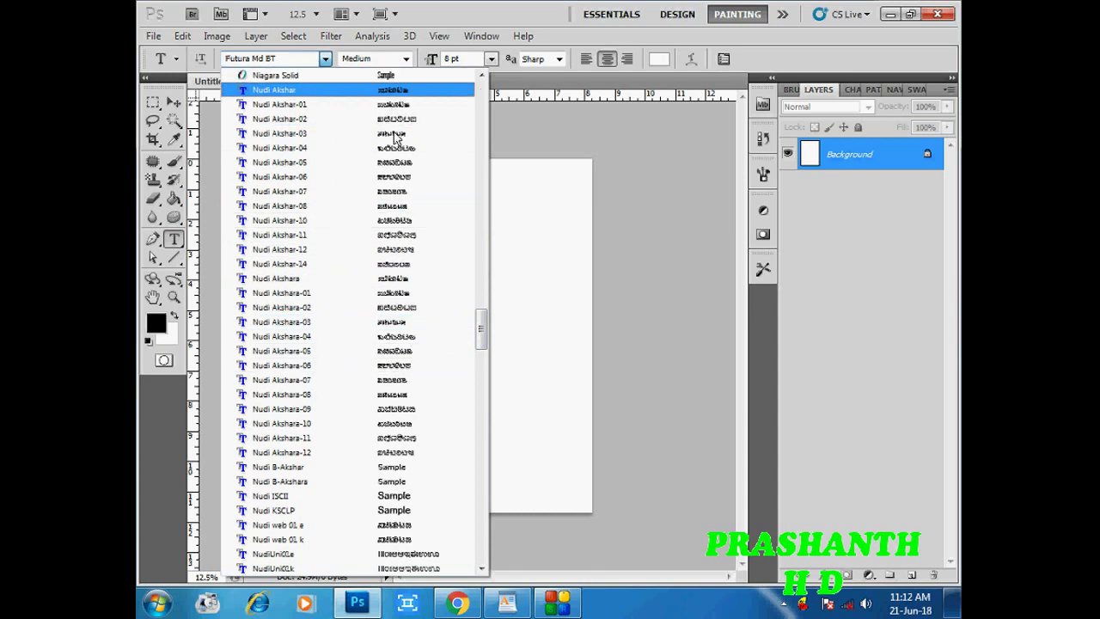
mouse_move(482, 328)
mouse_down()
mouse_move(482, 364)
mouse_move(483, 337)
mouse_up()
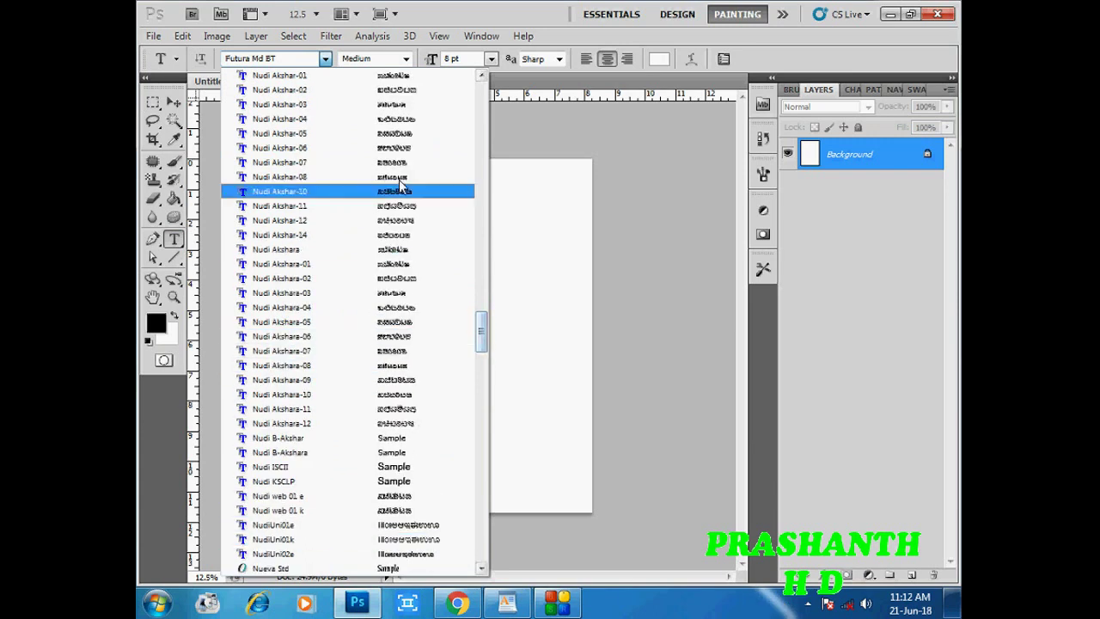
click(406, 75)
Step: Start a text layer in the upper left area of the page, set its size to 72 pt and enter ಅ
click(373, 250)
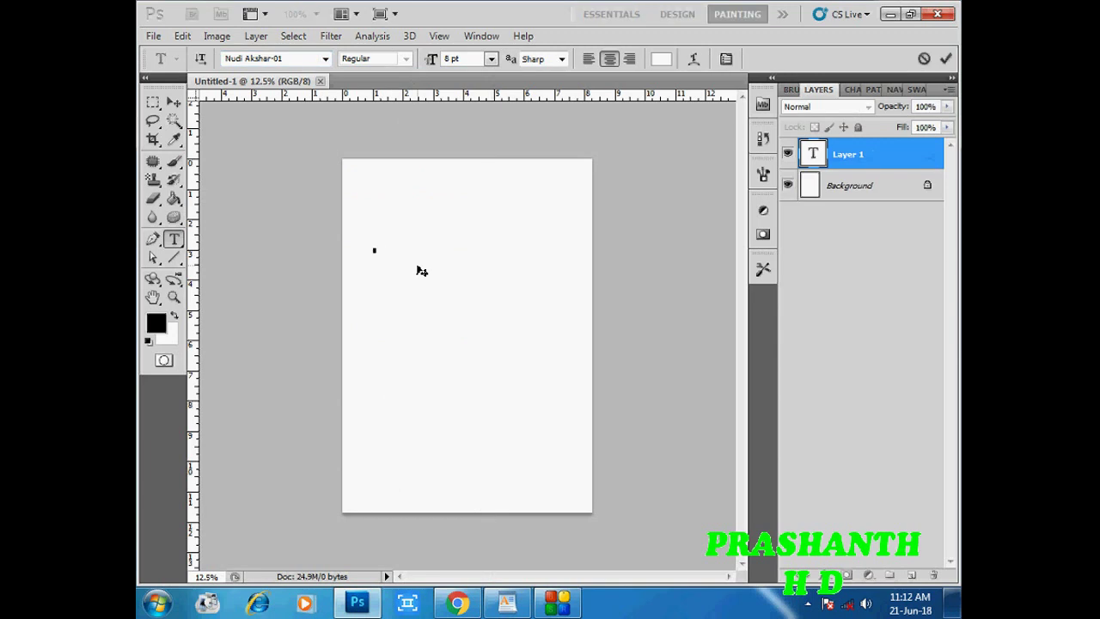
click(490, 58)
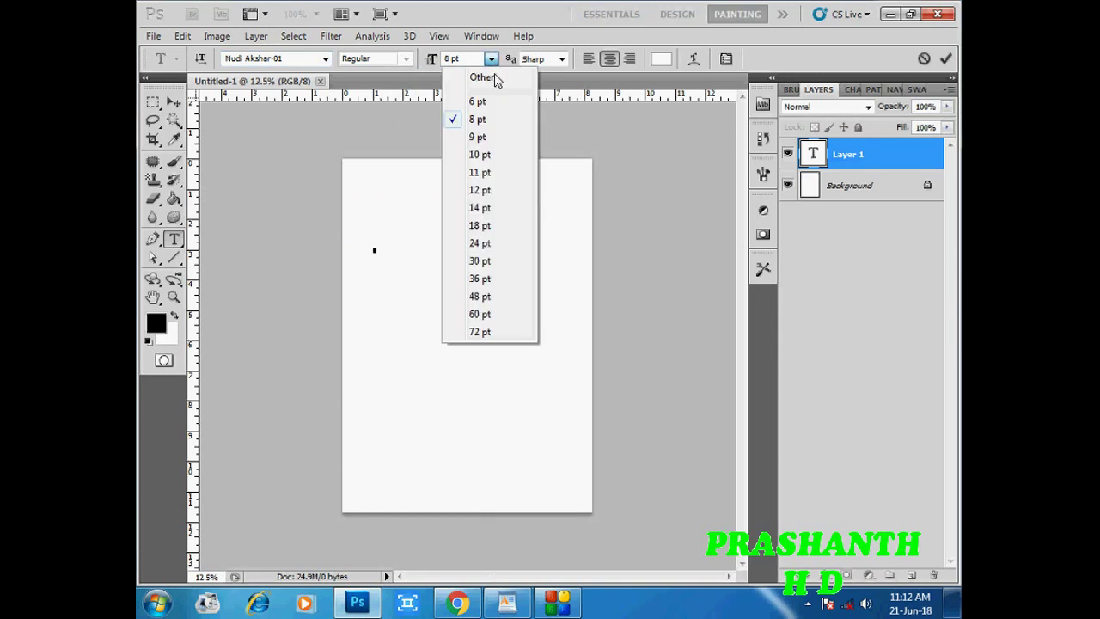
click(479, 332)
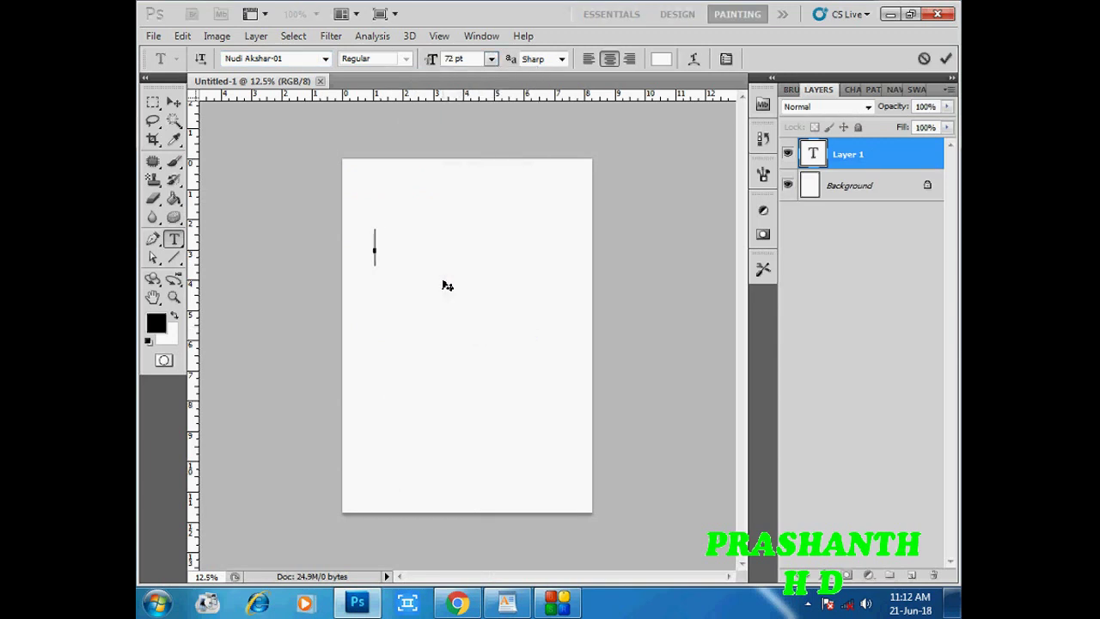
text(a)
Step: Colour the letter ಅ black (000000) and commit the text
key(ctrl+a)
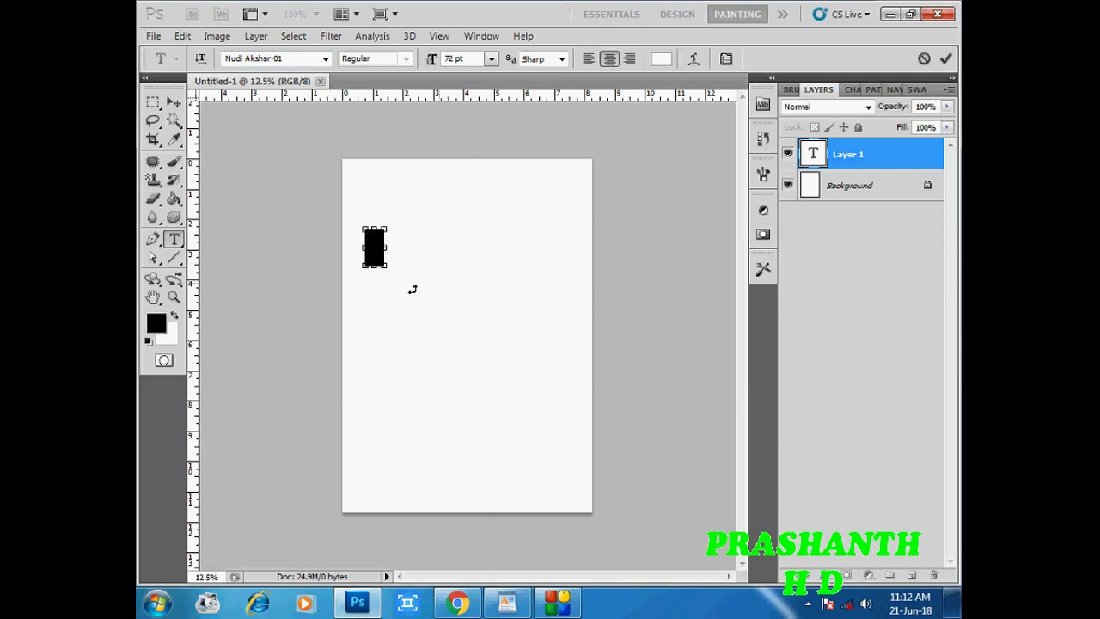
click(155, 324)
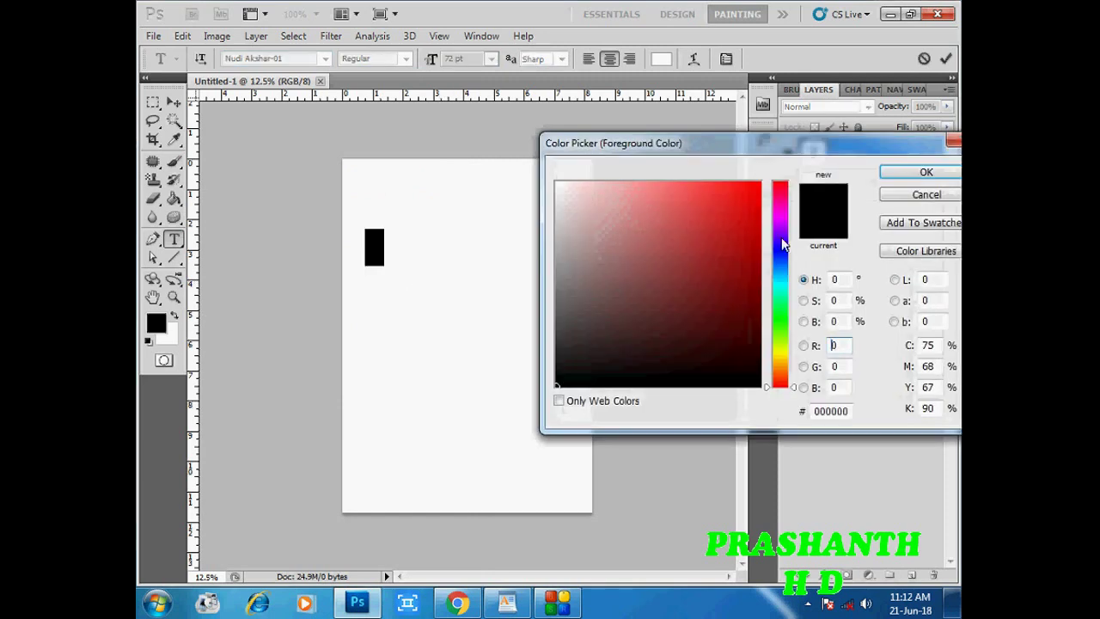
click(918, 174)
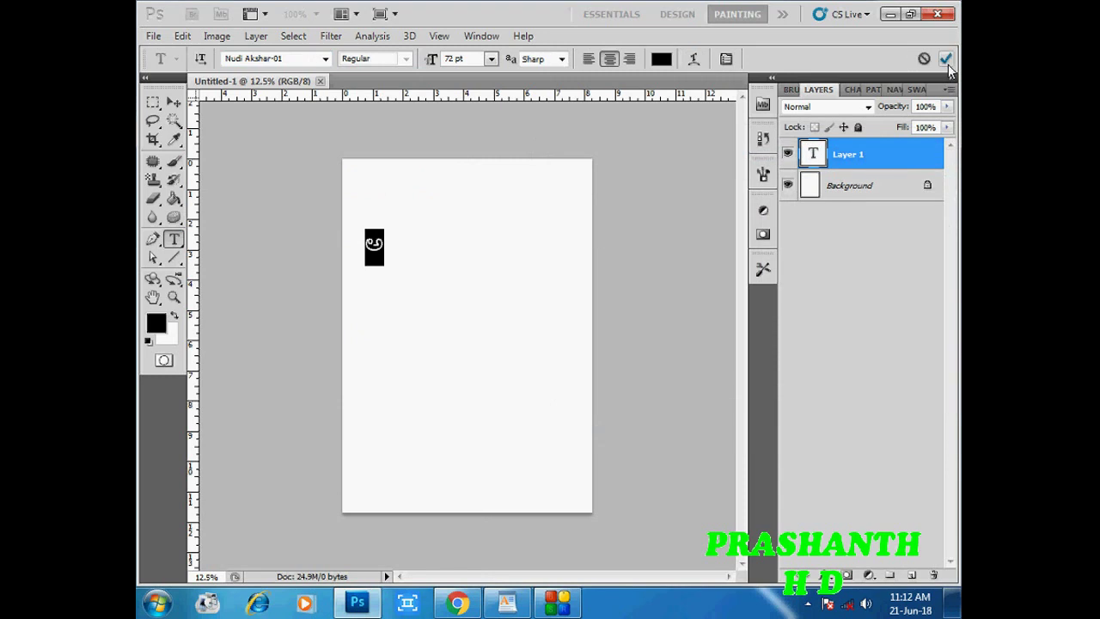
click(945, 59)
Step: Reopen the text for editing and append the letters ಆಇಈಉಊ after ಅ
click(380, 242)
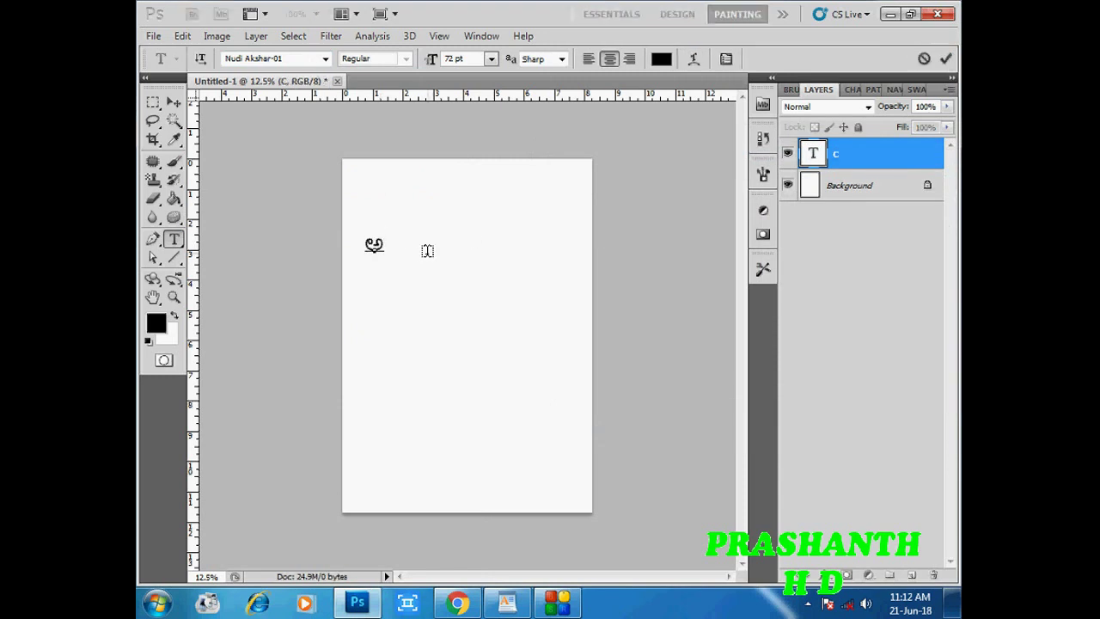
text(cef)
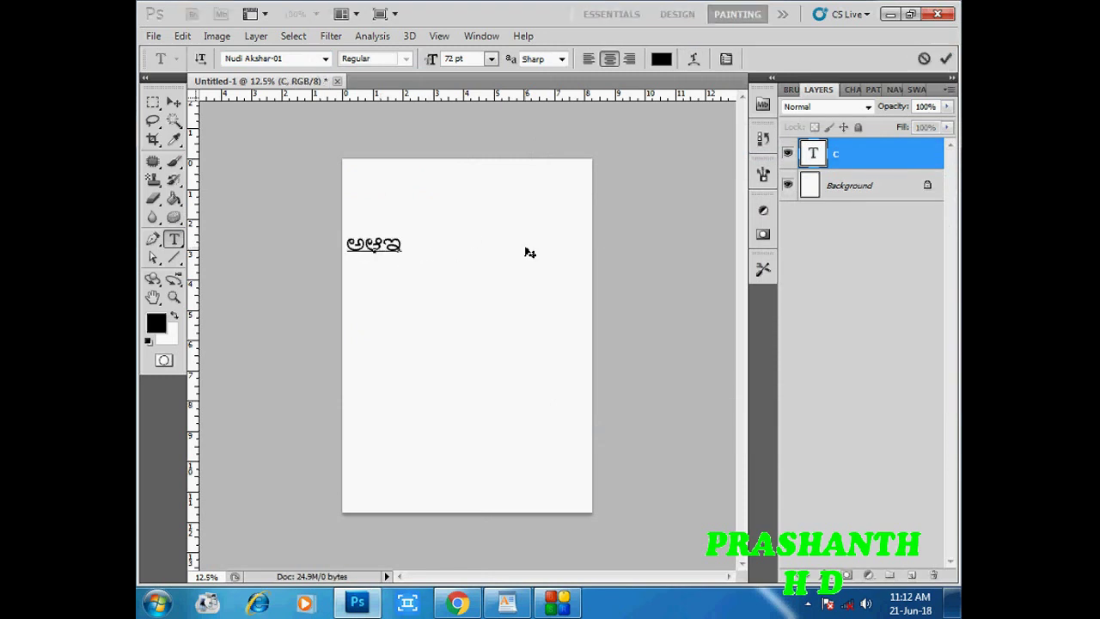
text(g)
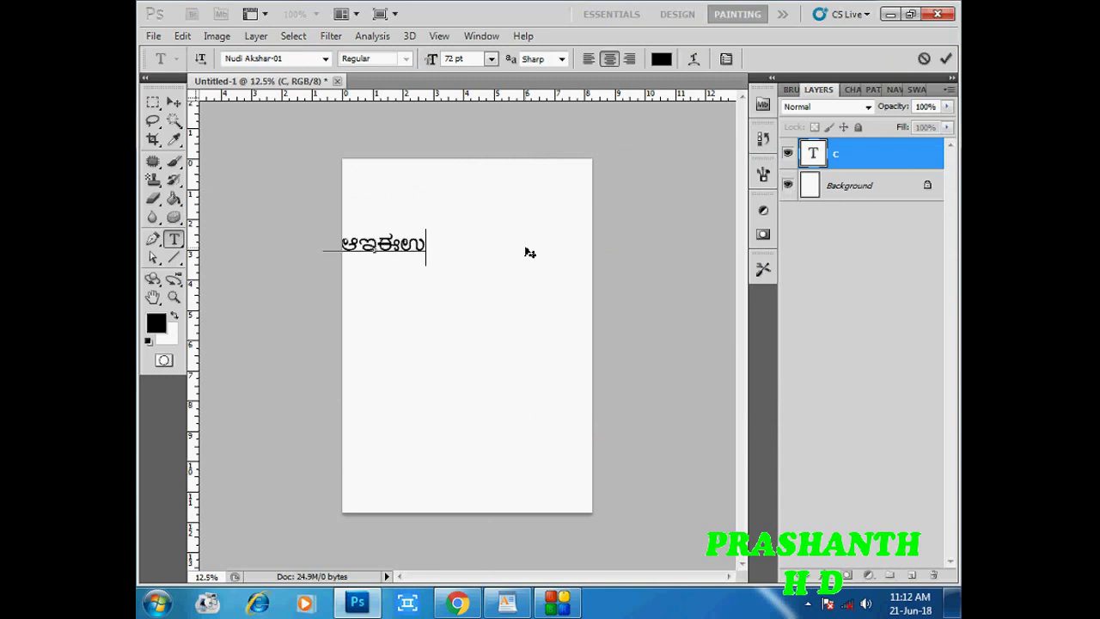
text(h)
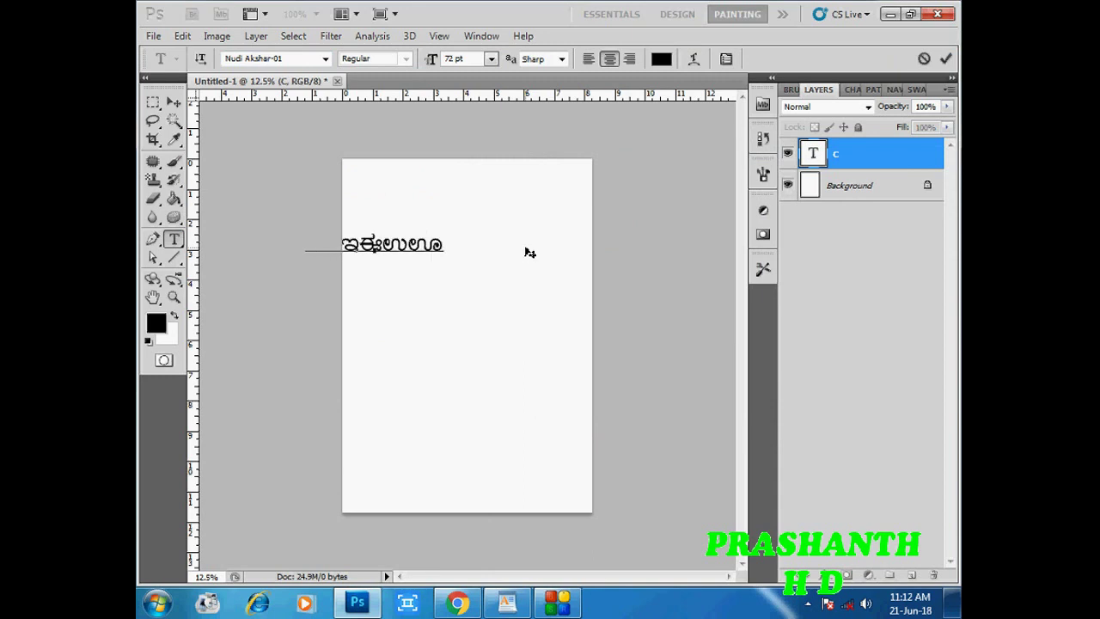
Step: Left-align the whole Kannada text line and commit the edit
key(ctrl+a)
click(588, 58)
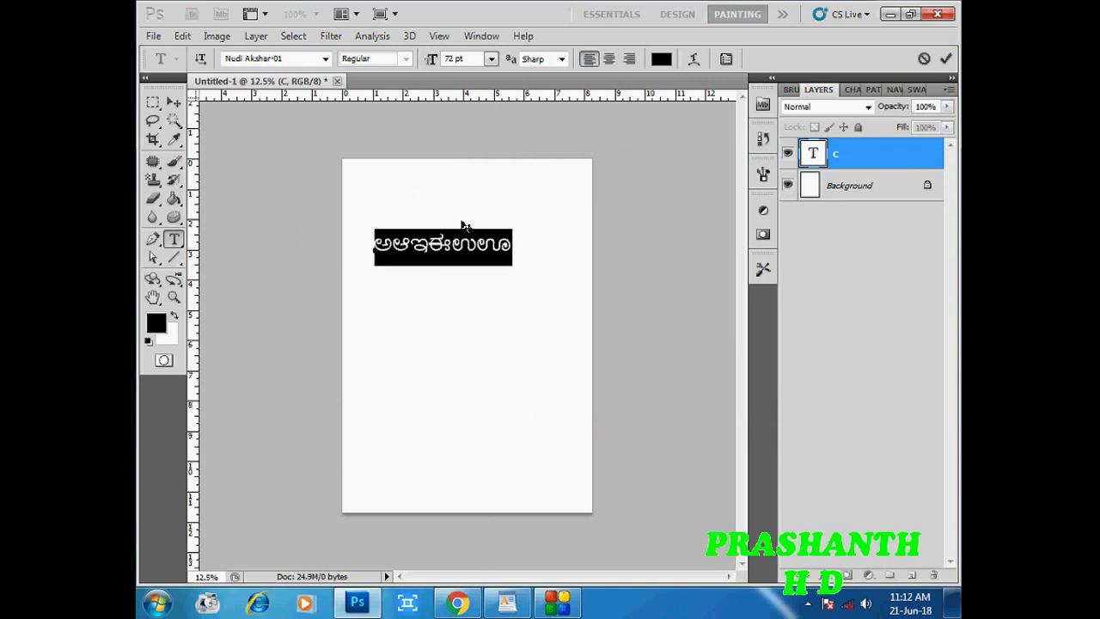
click(434, 251)
click(497, 244)
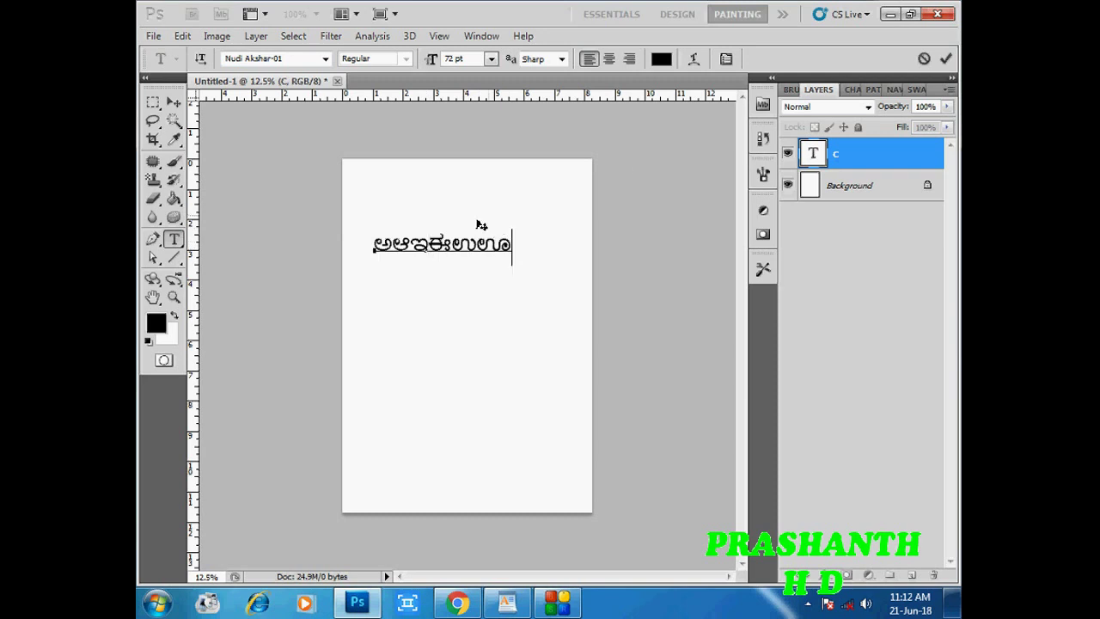
click(945, 58)
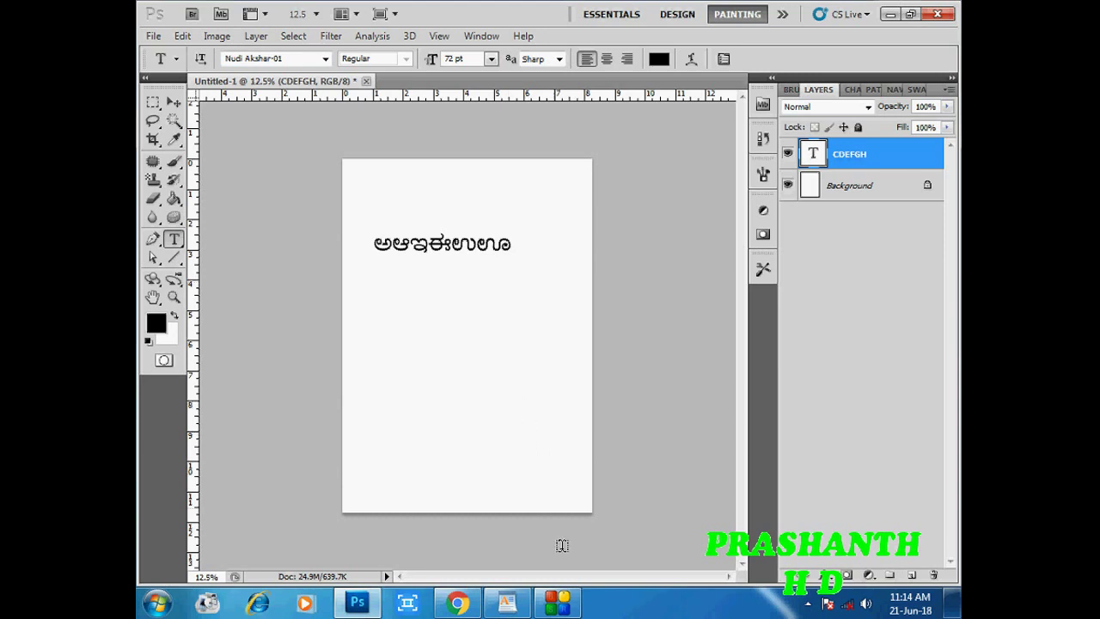
click(558, 602)
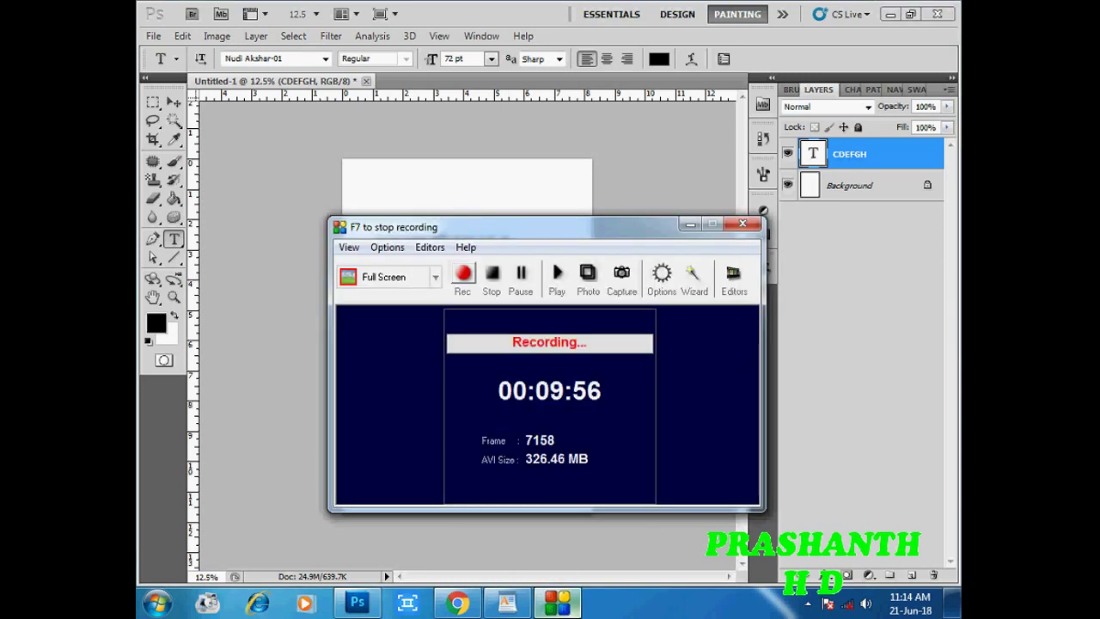
click(558, 602)
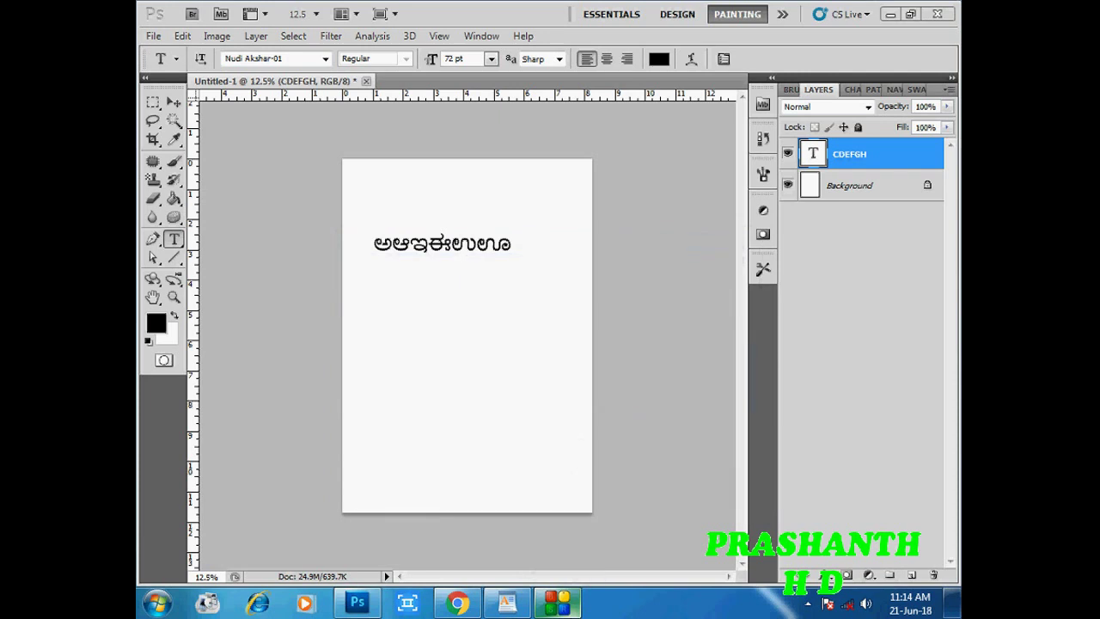